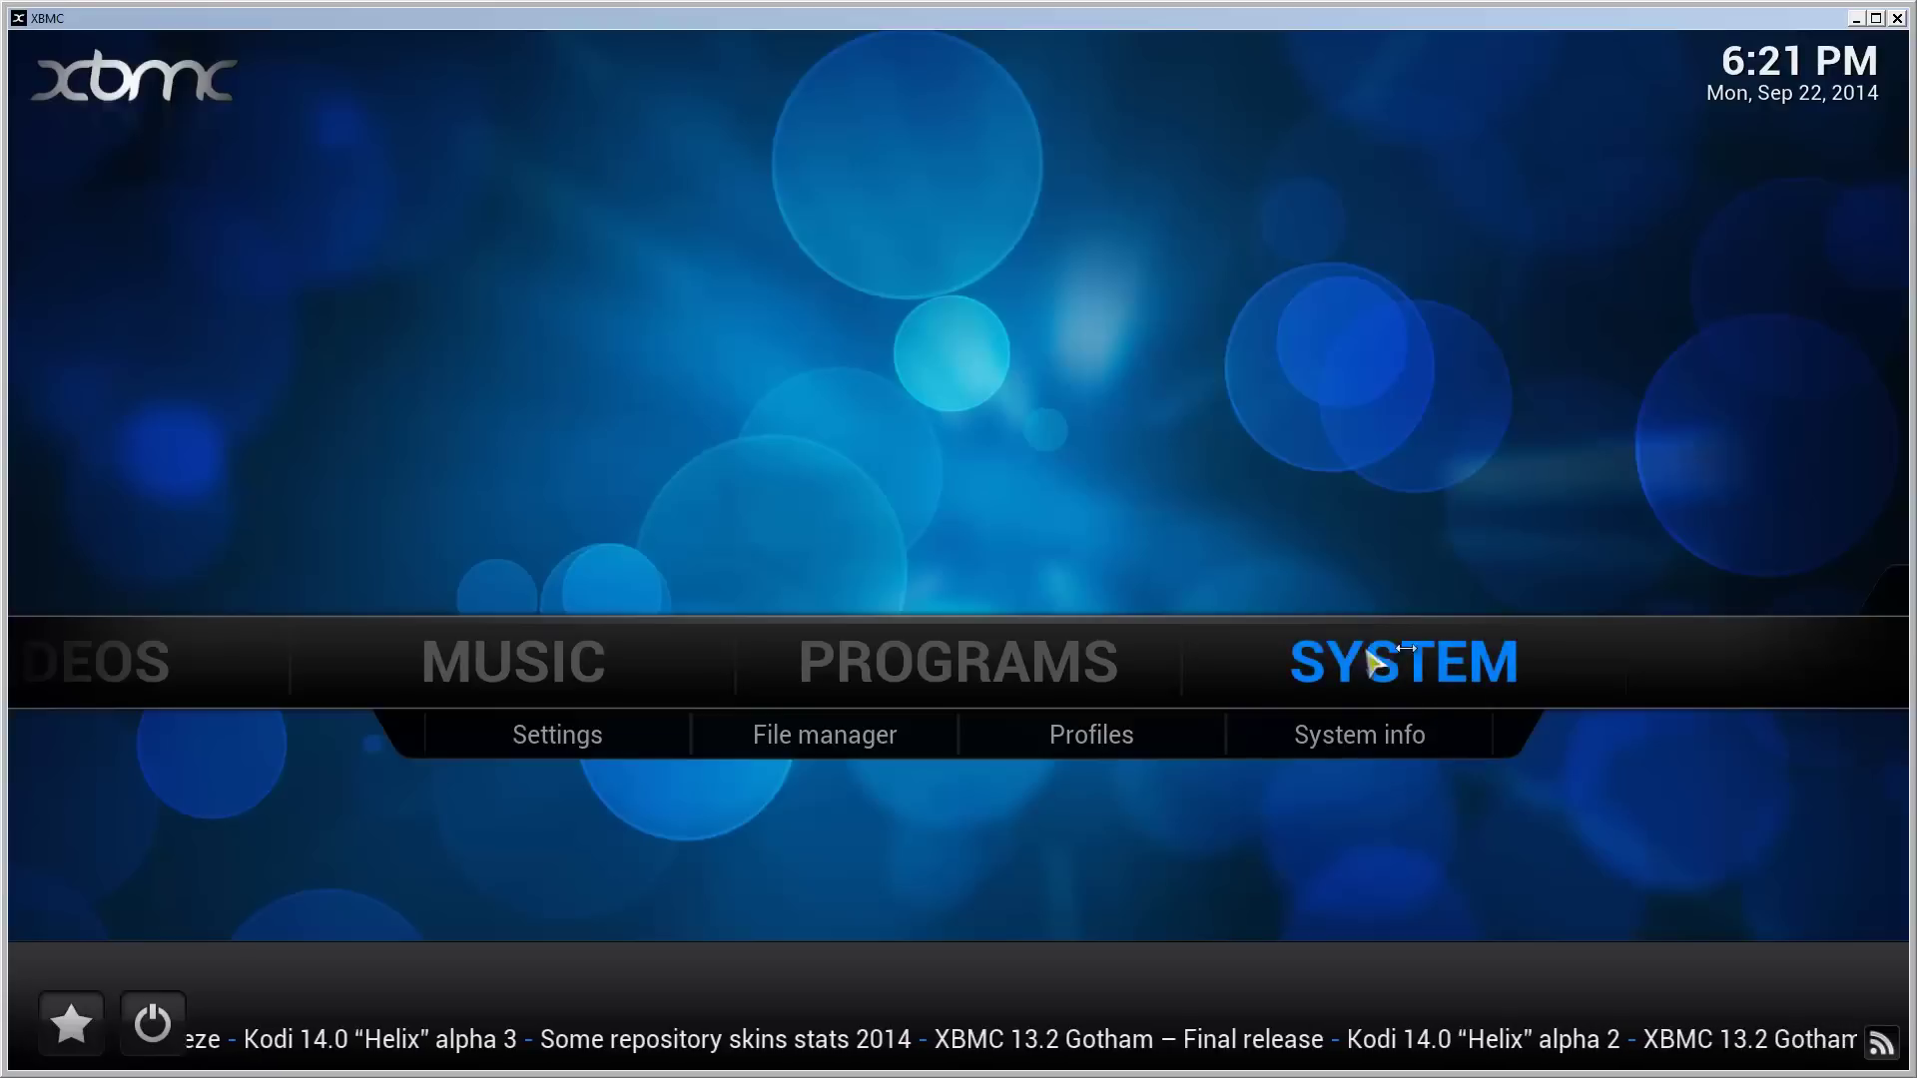
click(904, 751)
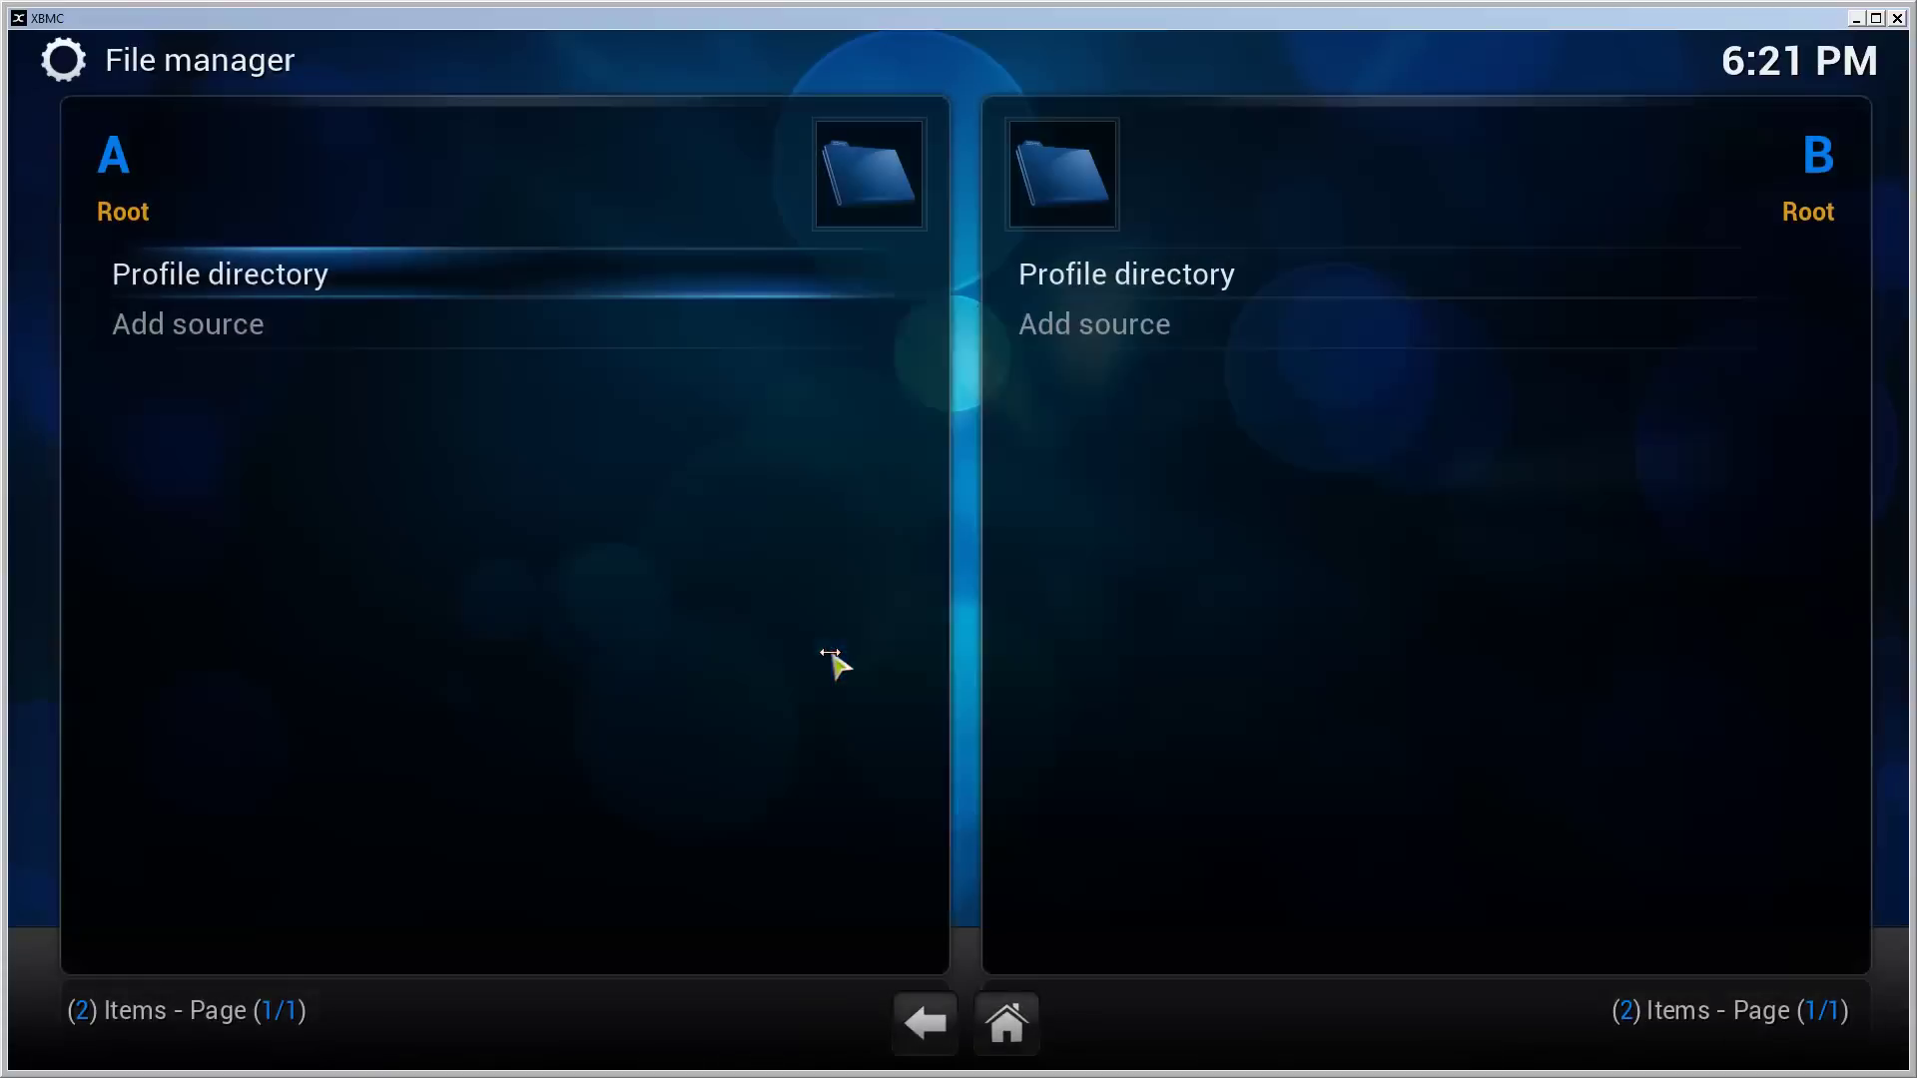
click(225, 330)
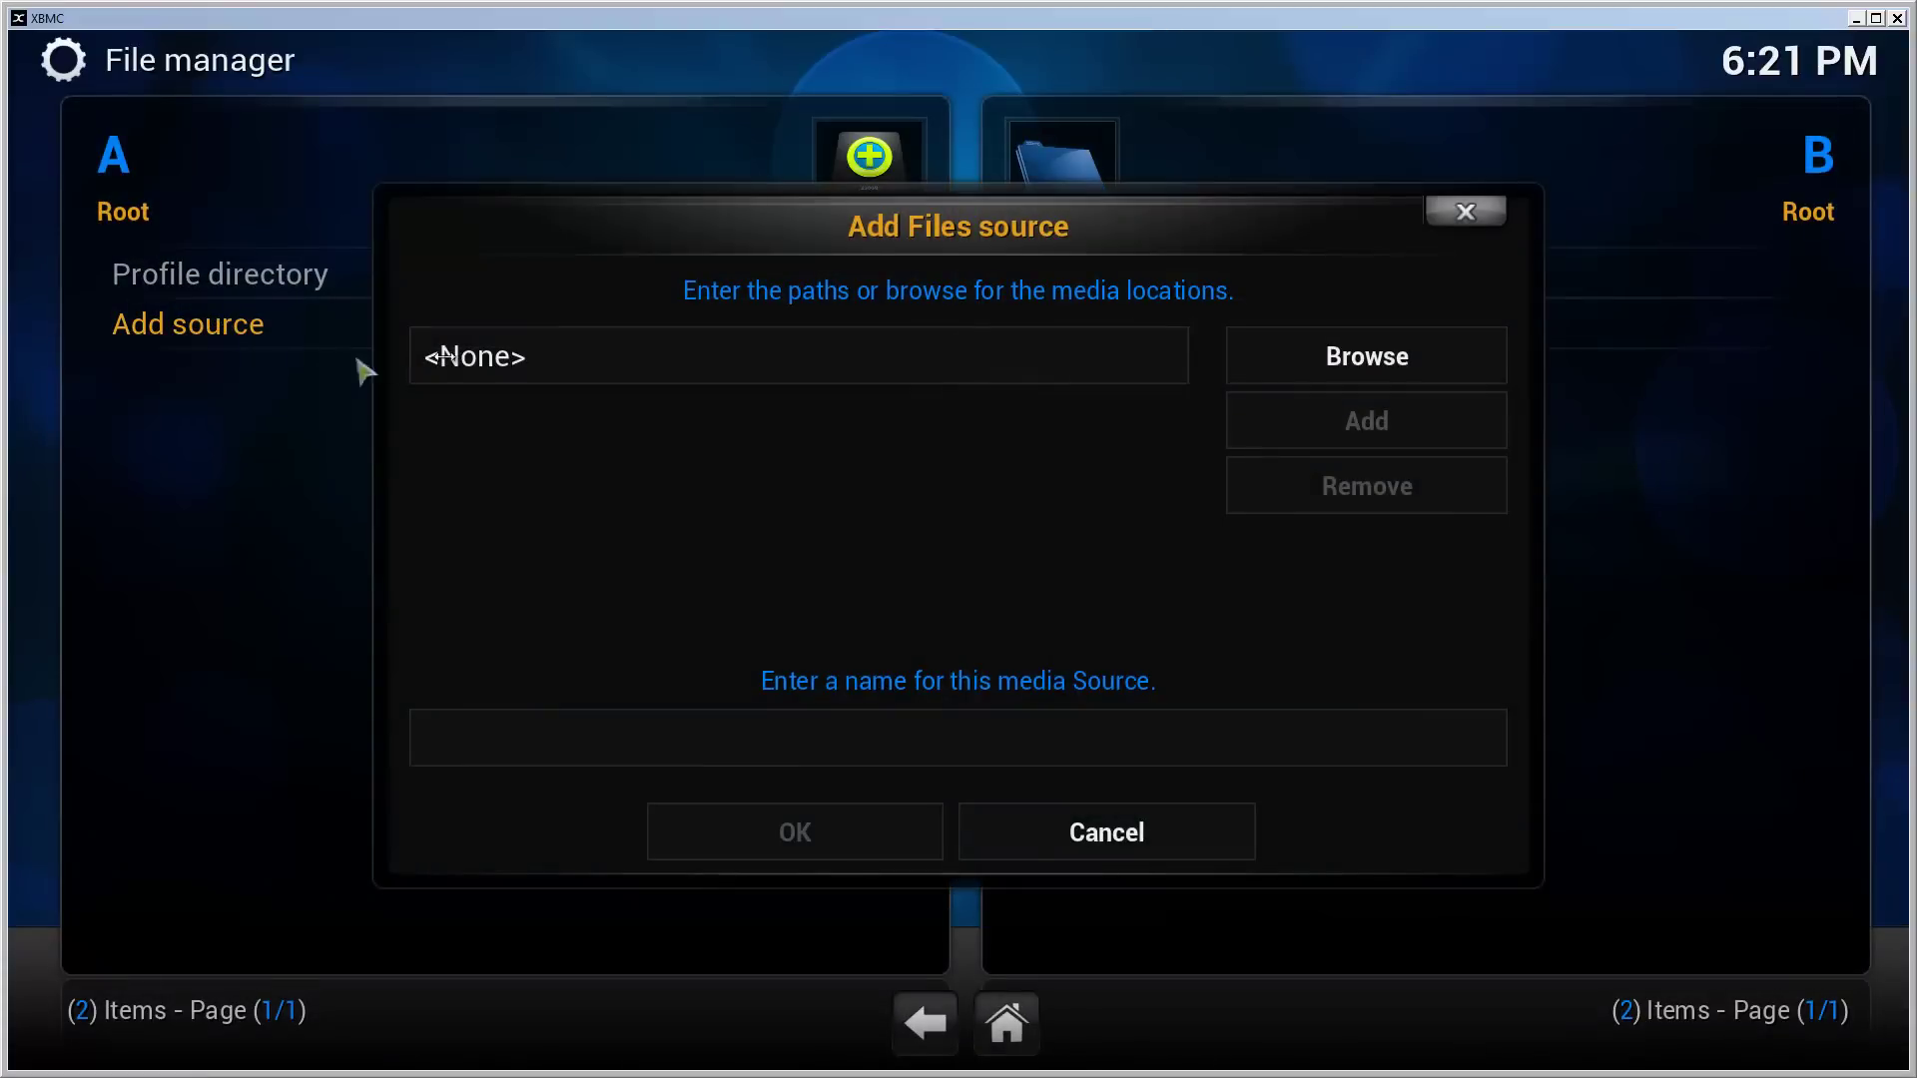
click(703, 372)
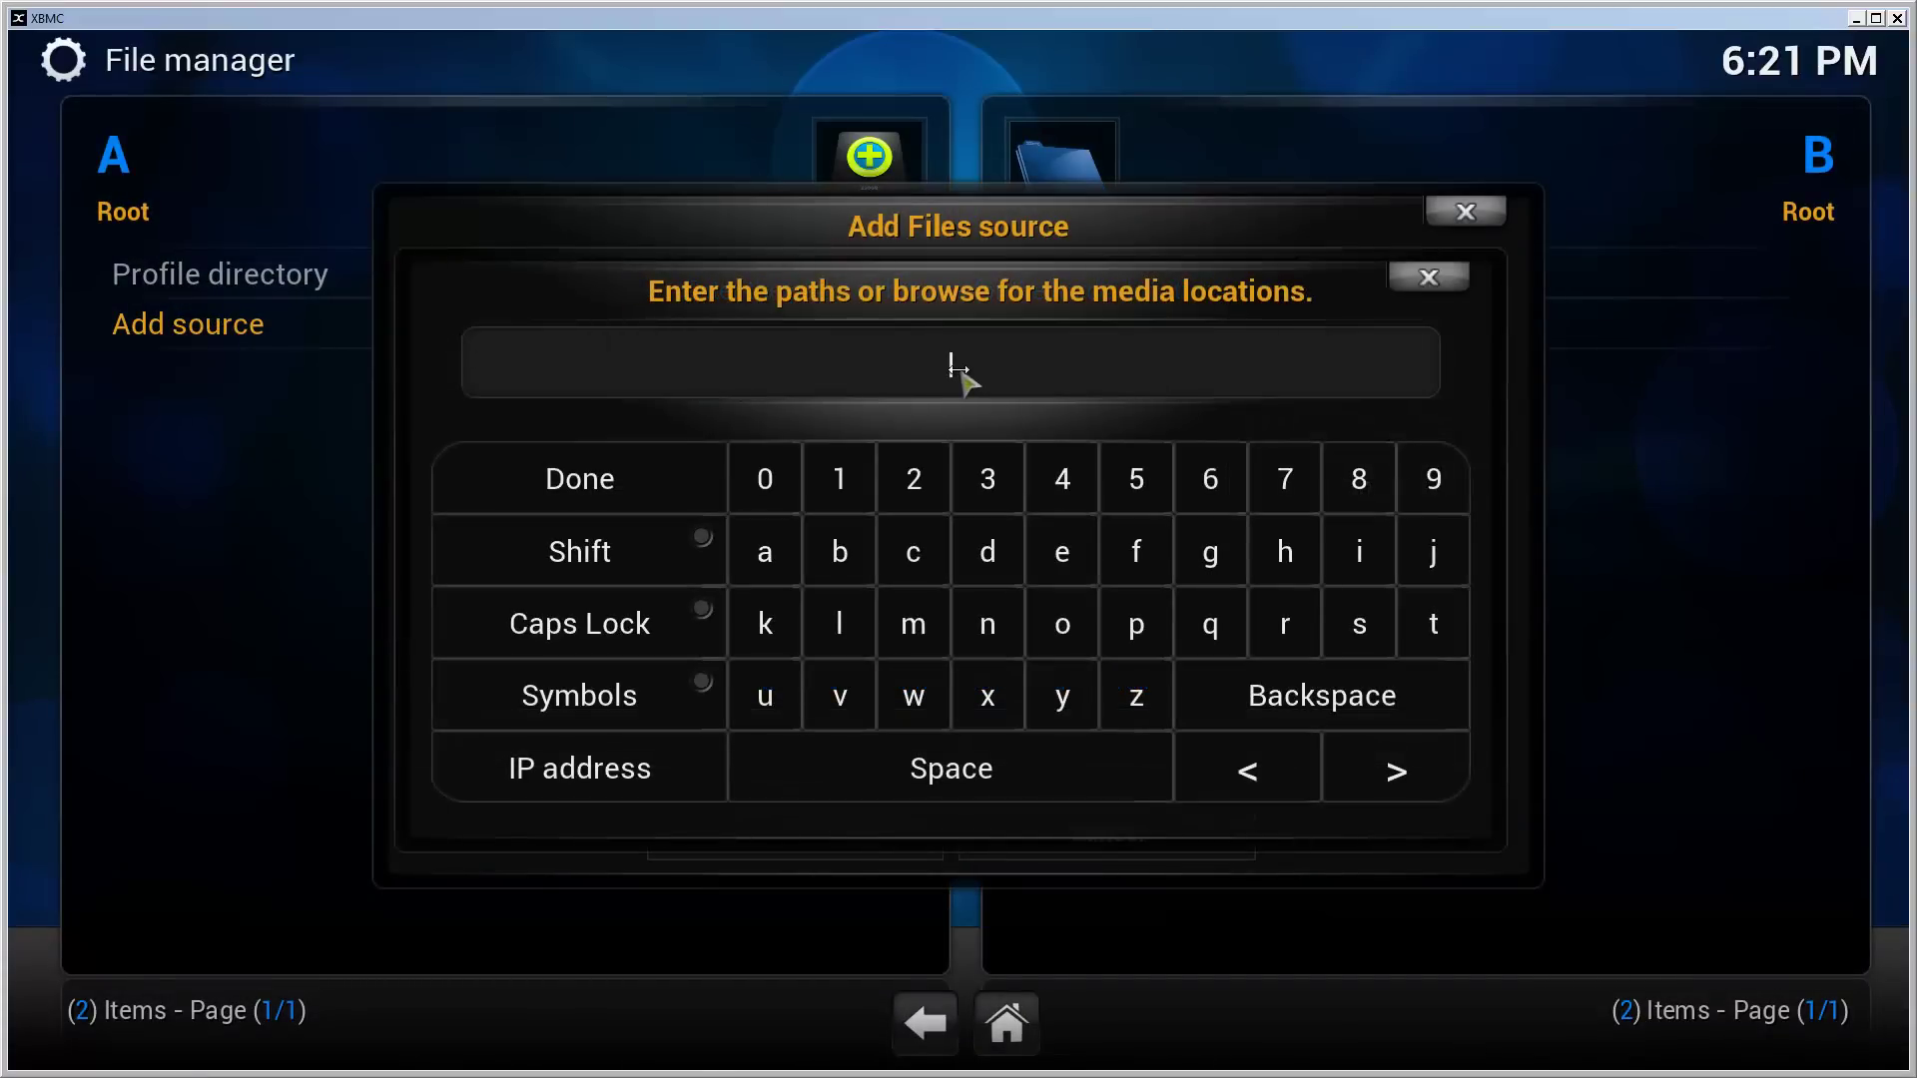
text(http://insta)
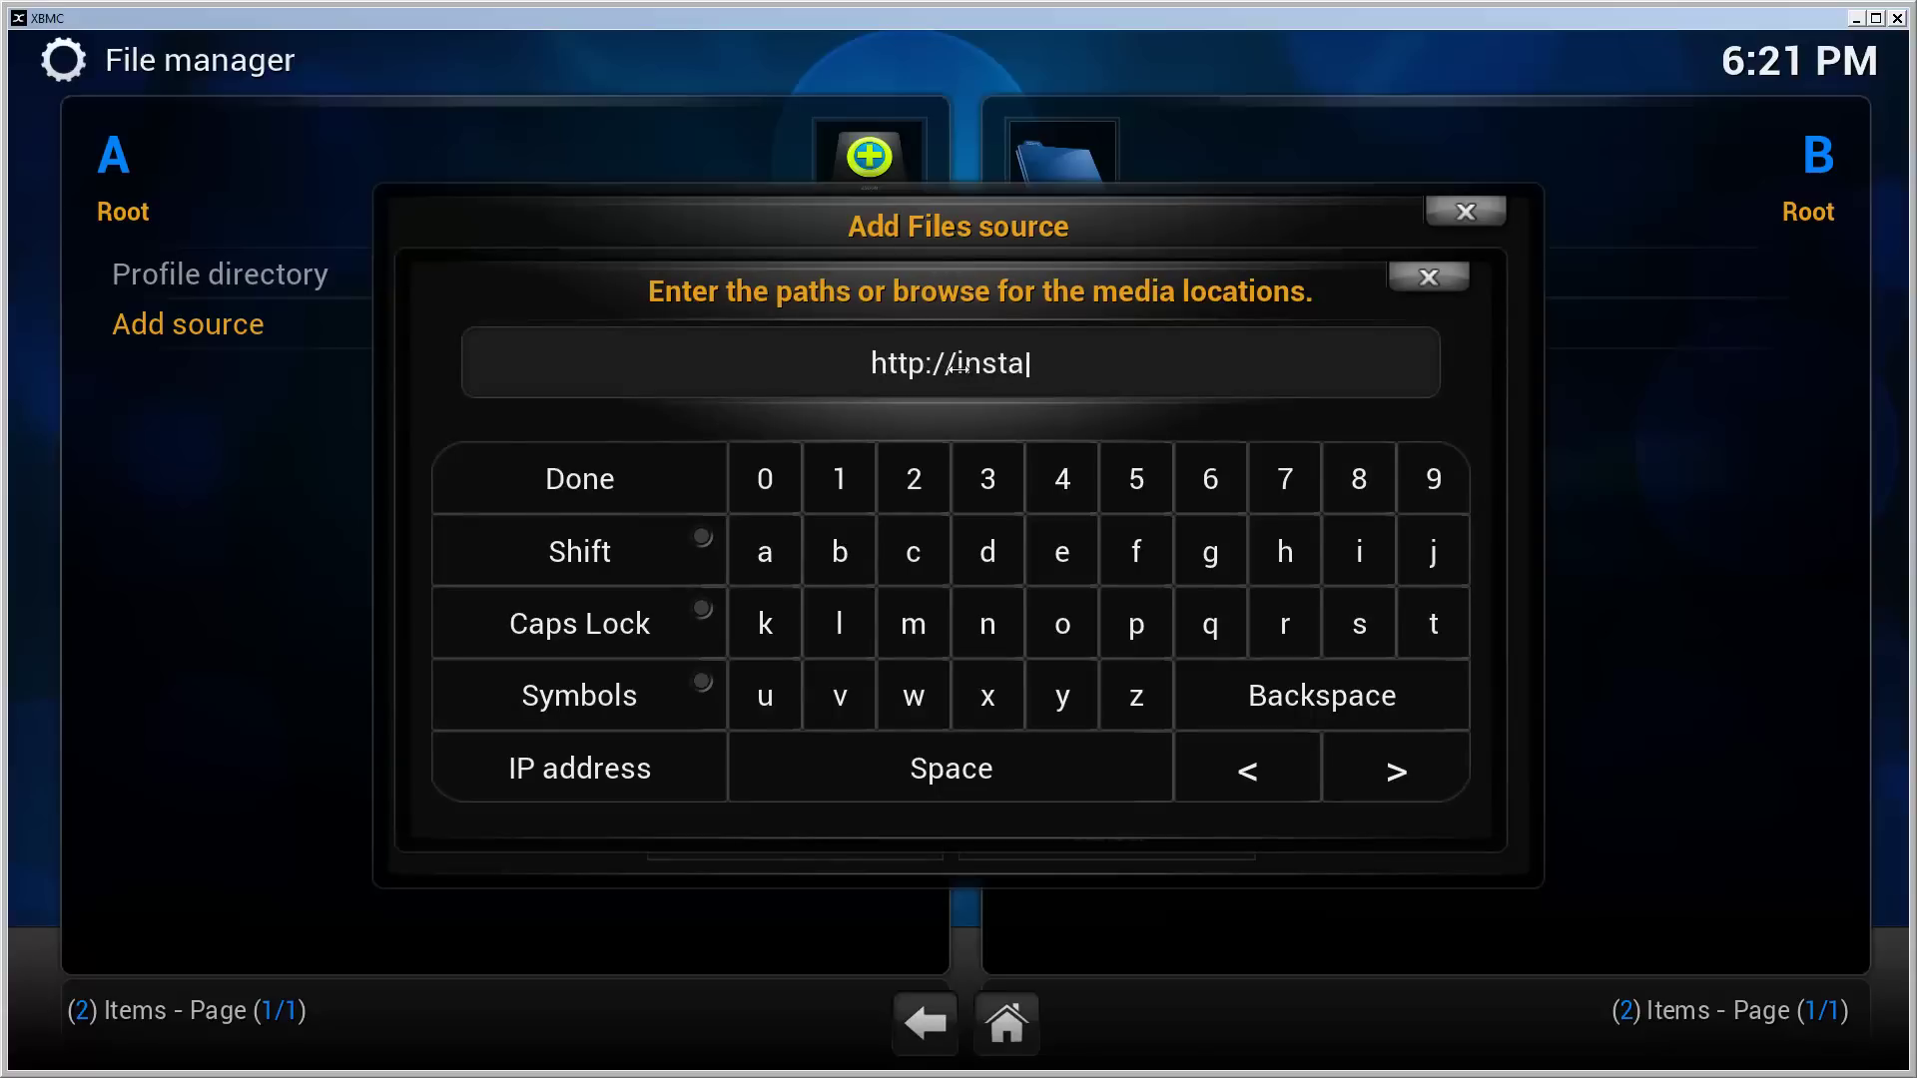
text(ll.mashup)
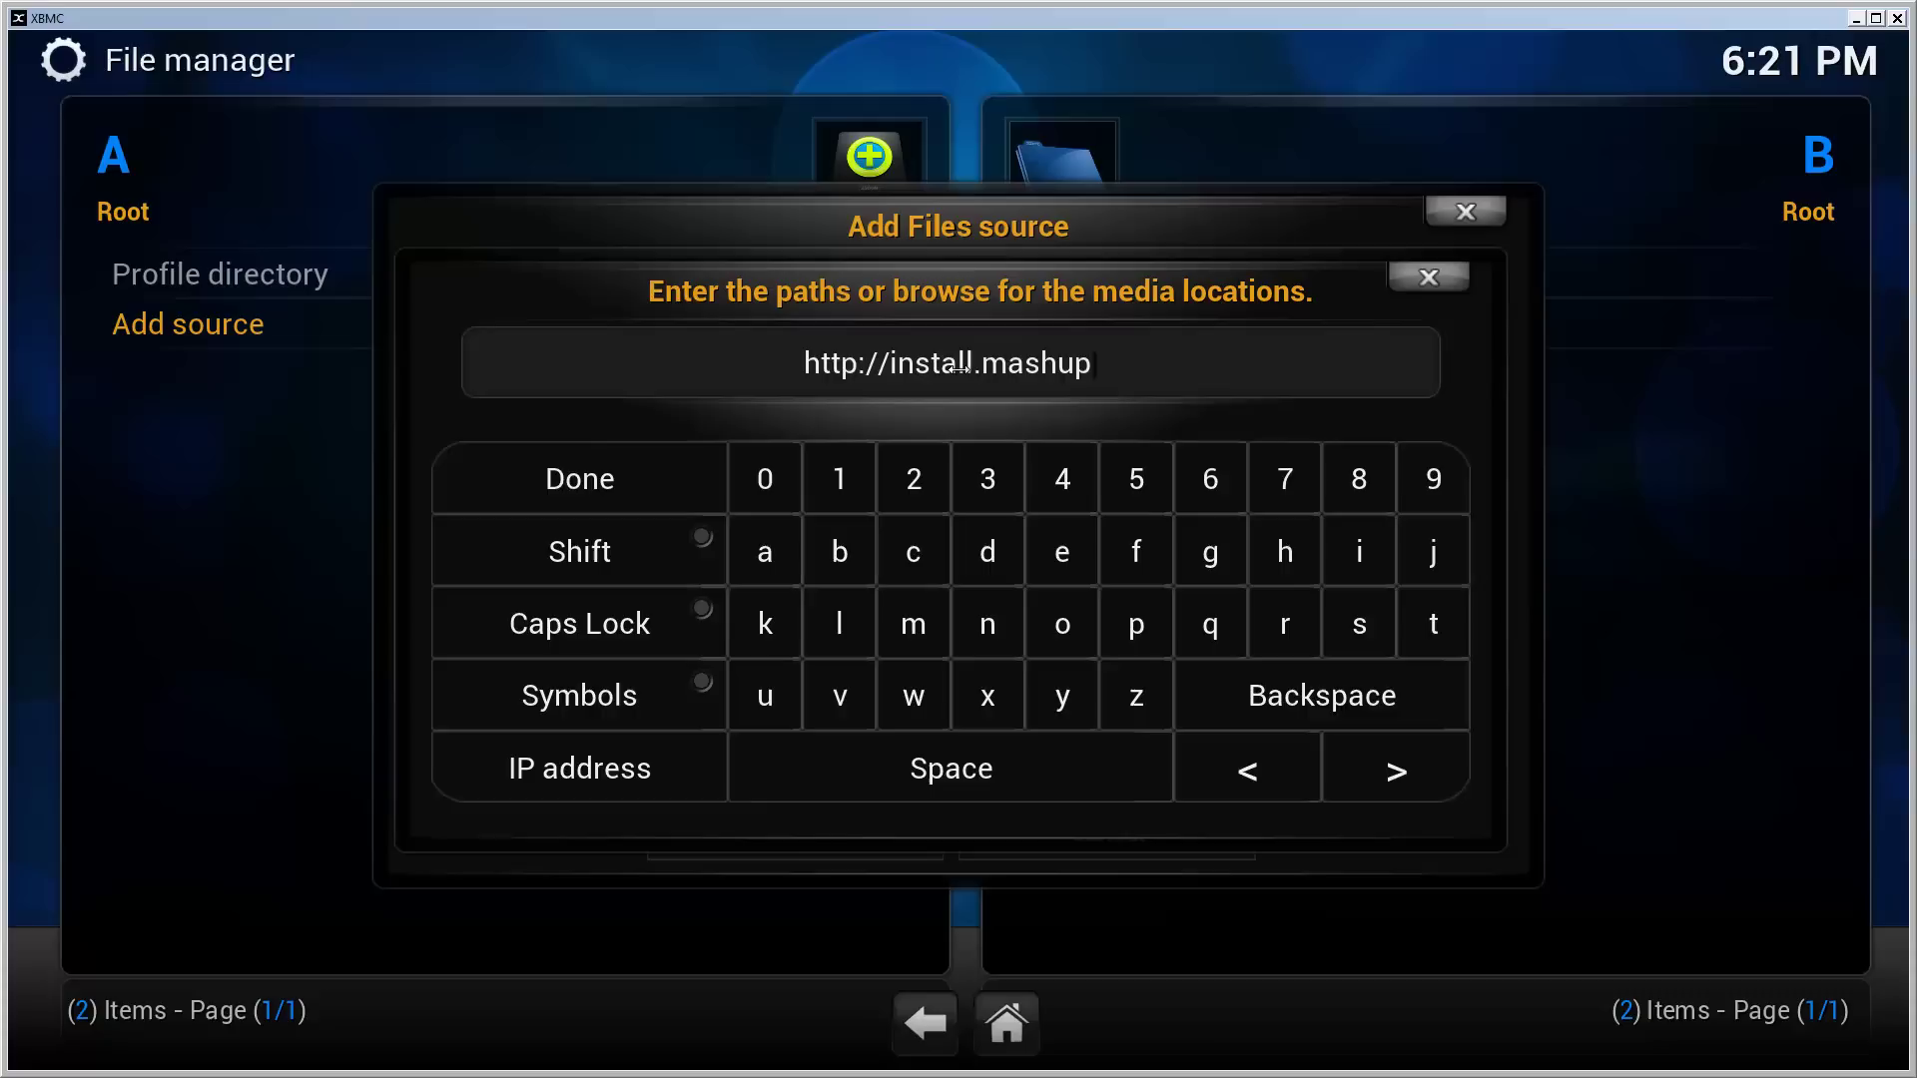
text(xbmc.com)
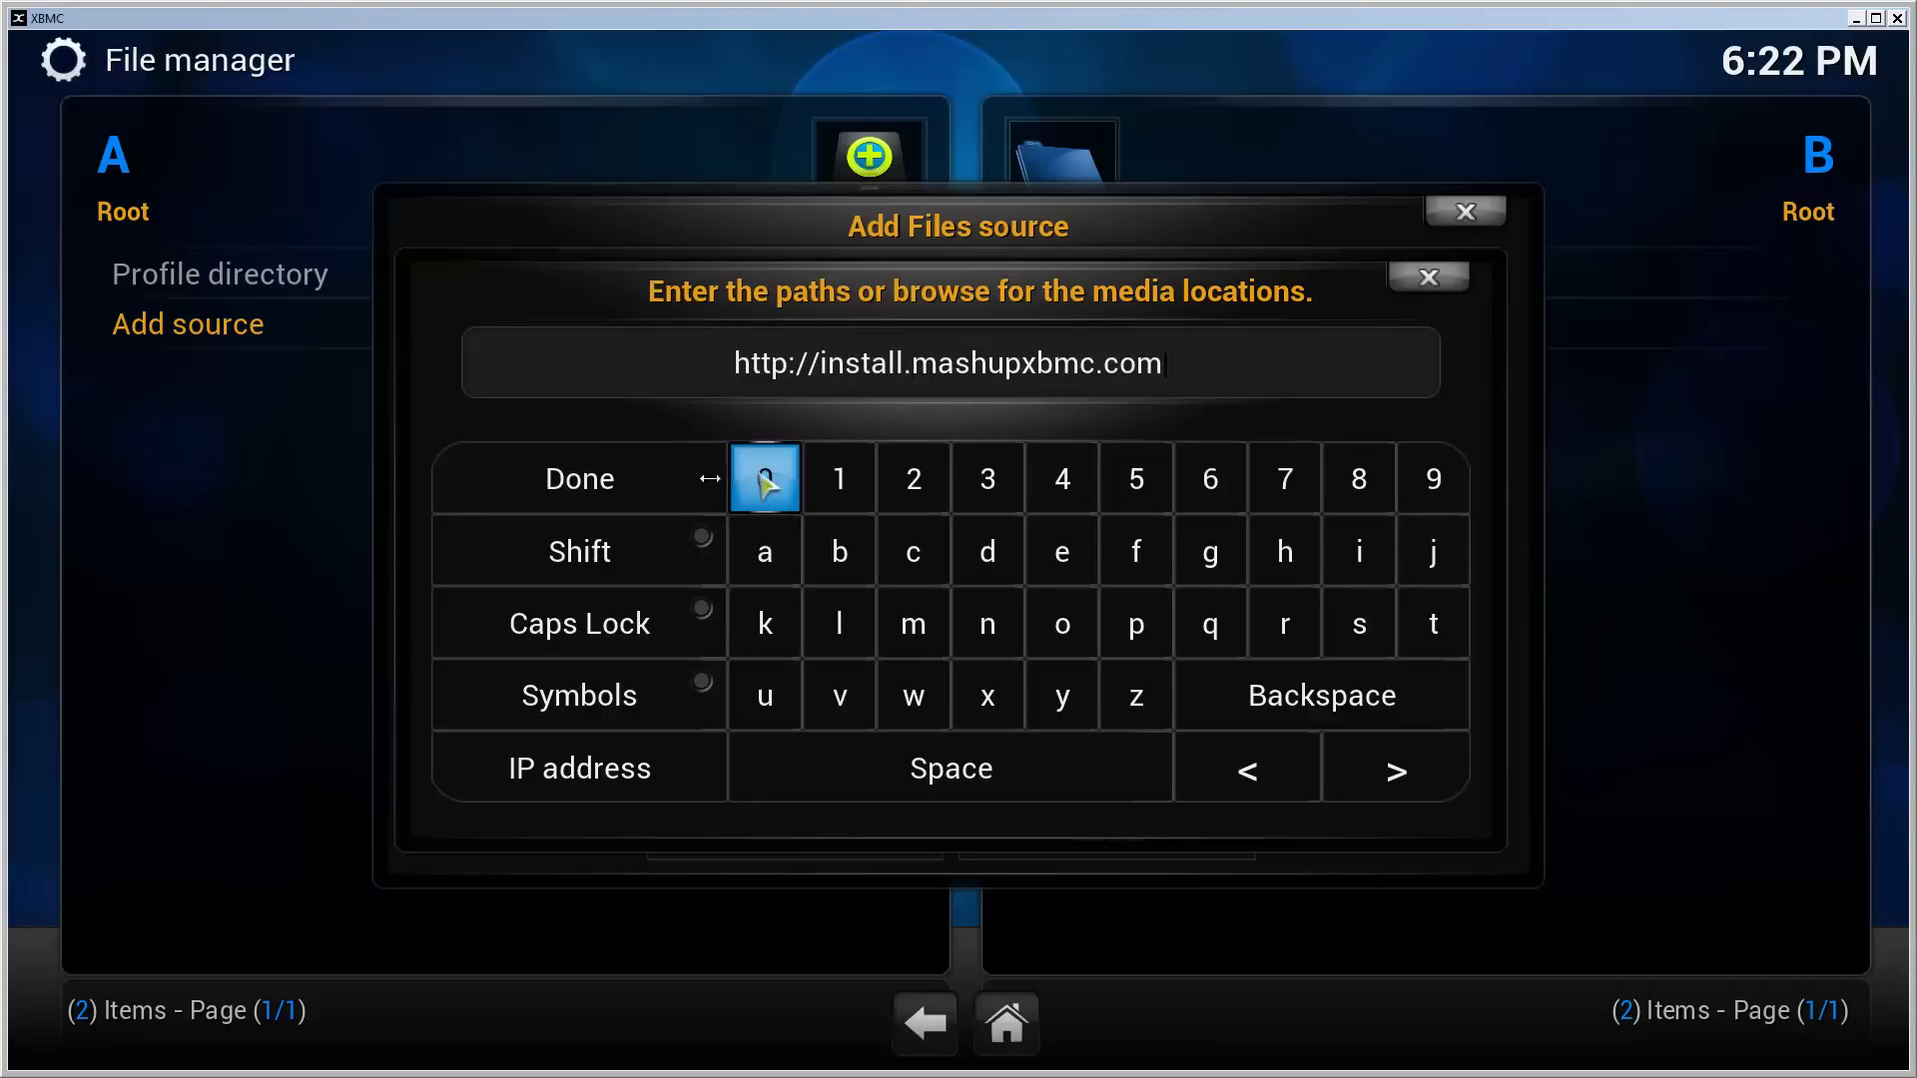
click(687, 489)
Name the new media source .mashup, save it and return to the home screen
click(791, 739)
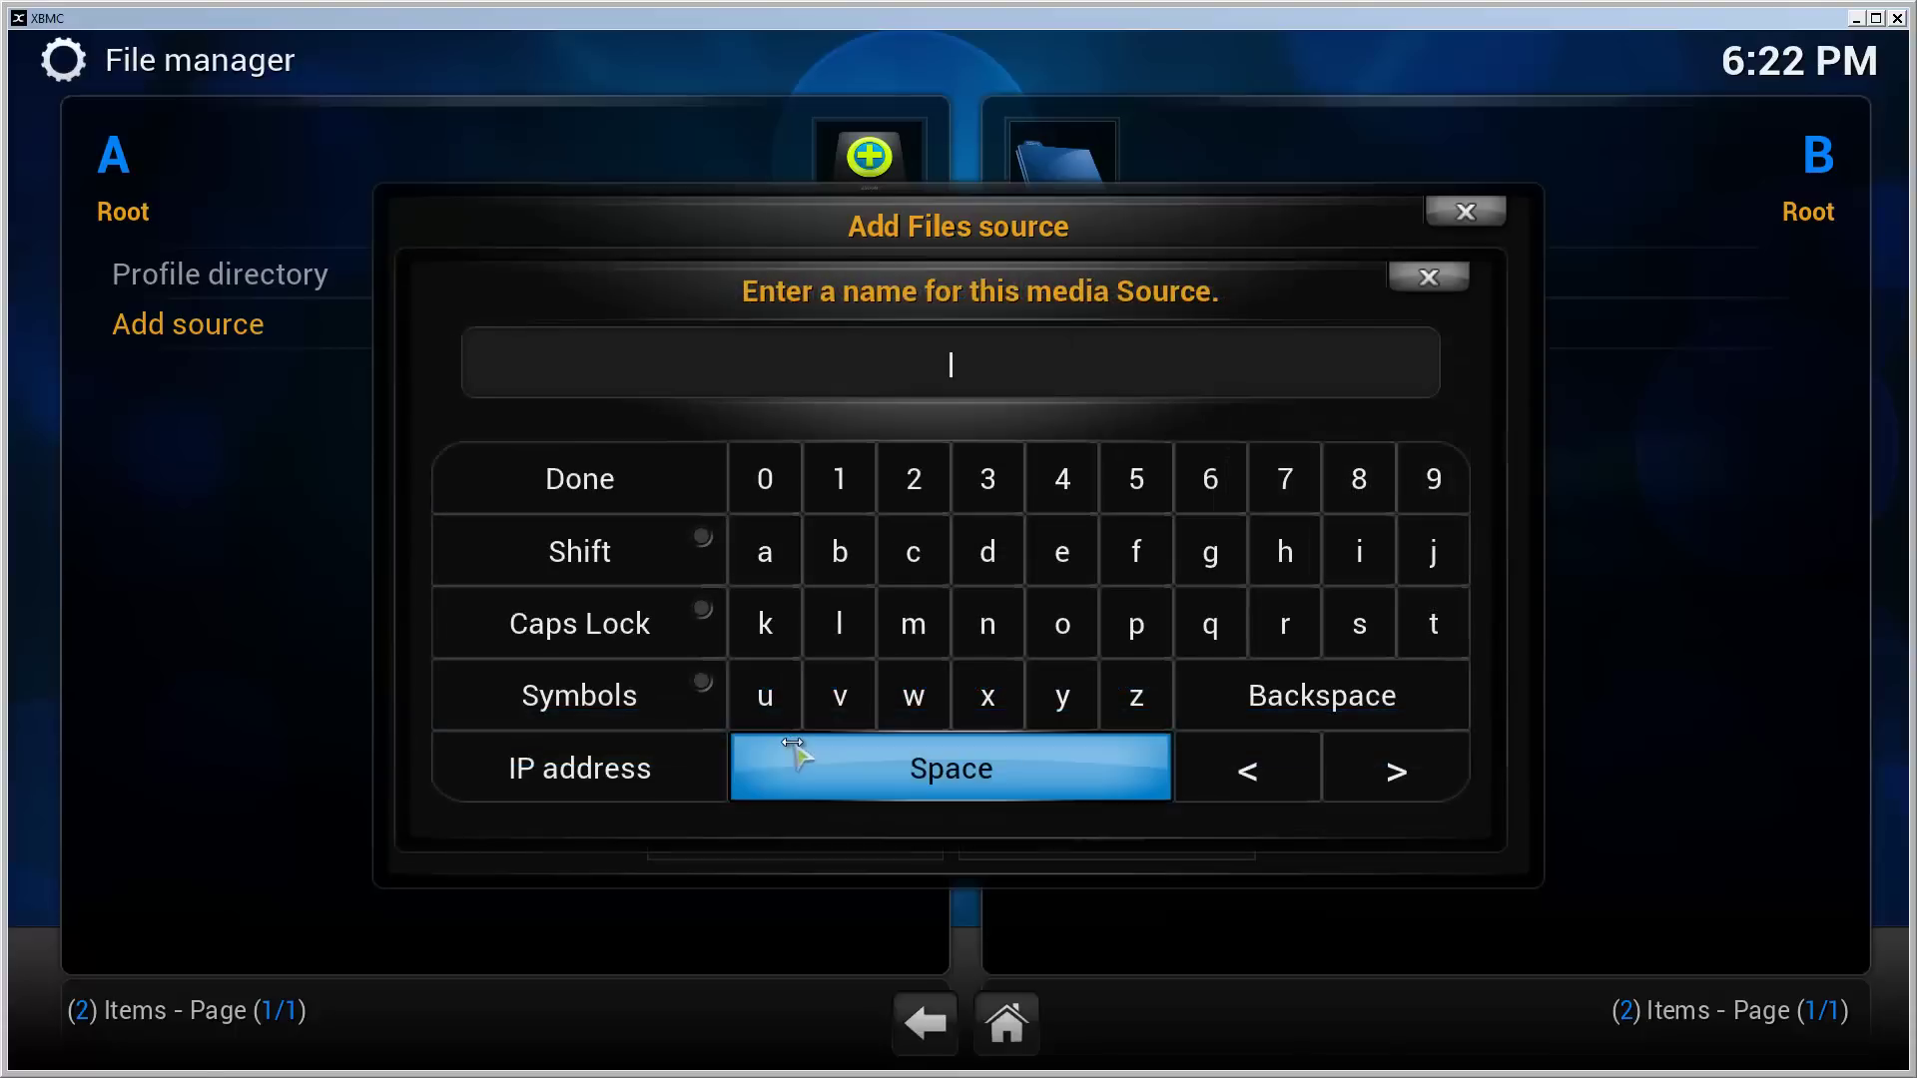
text(.mashup)
click(481, 504)
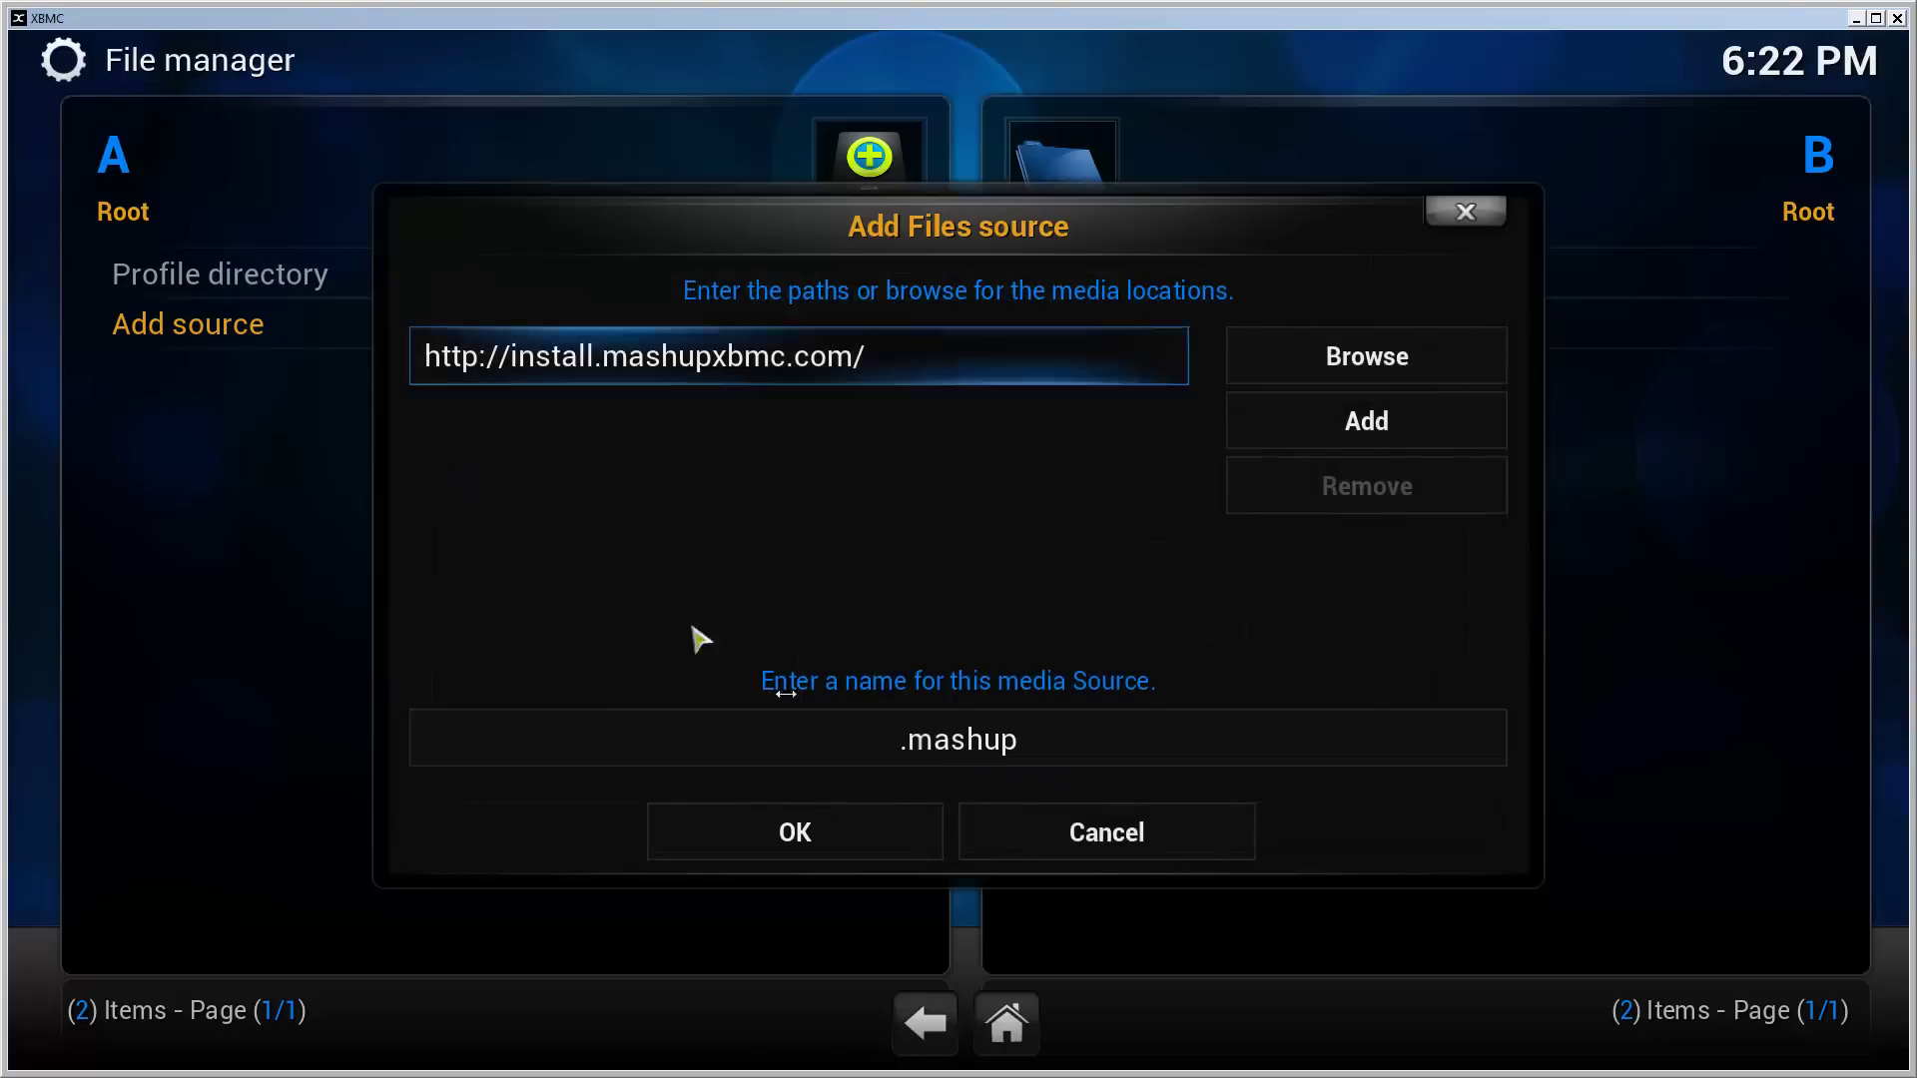
click(829, 832)
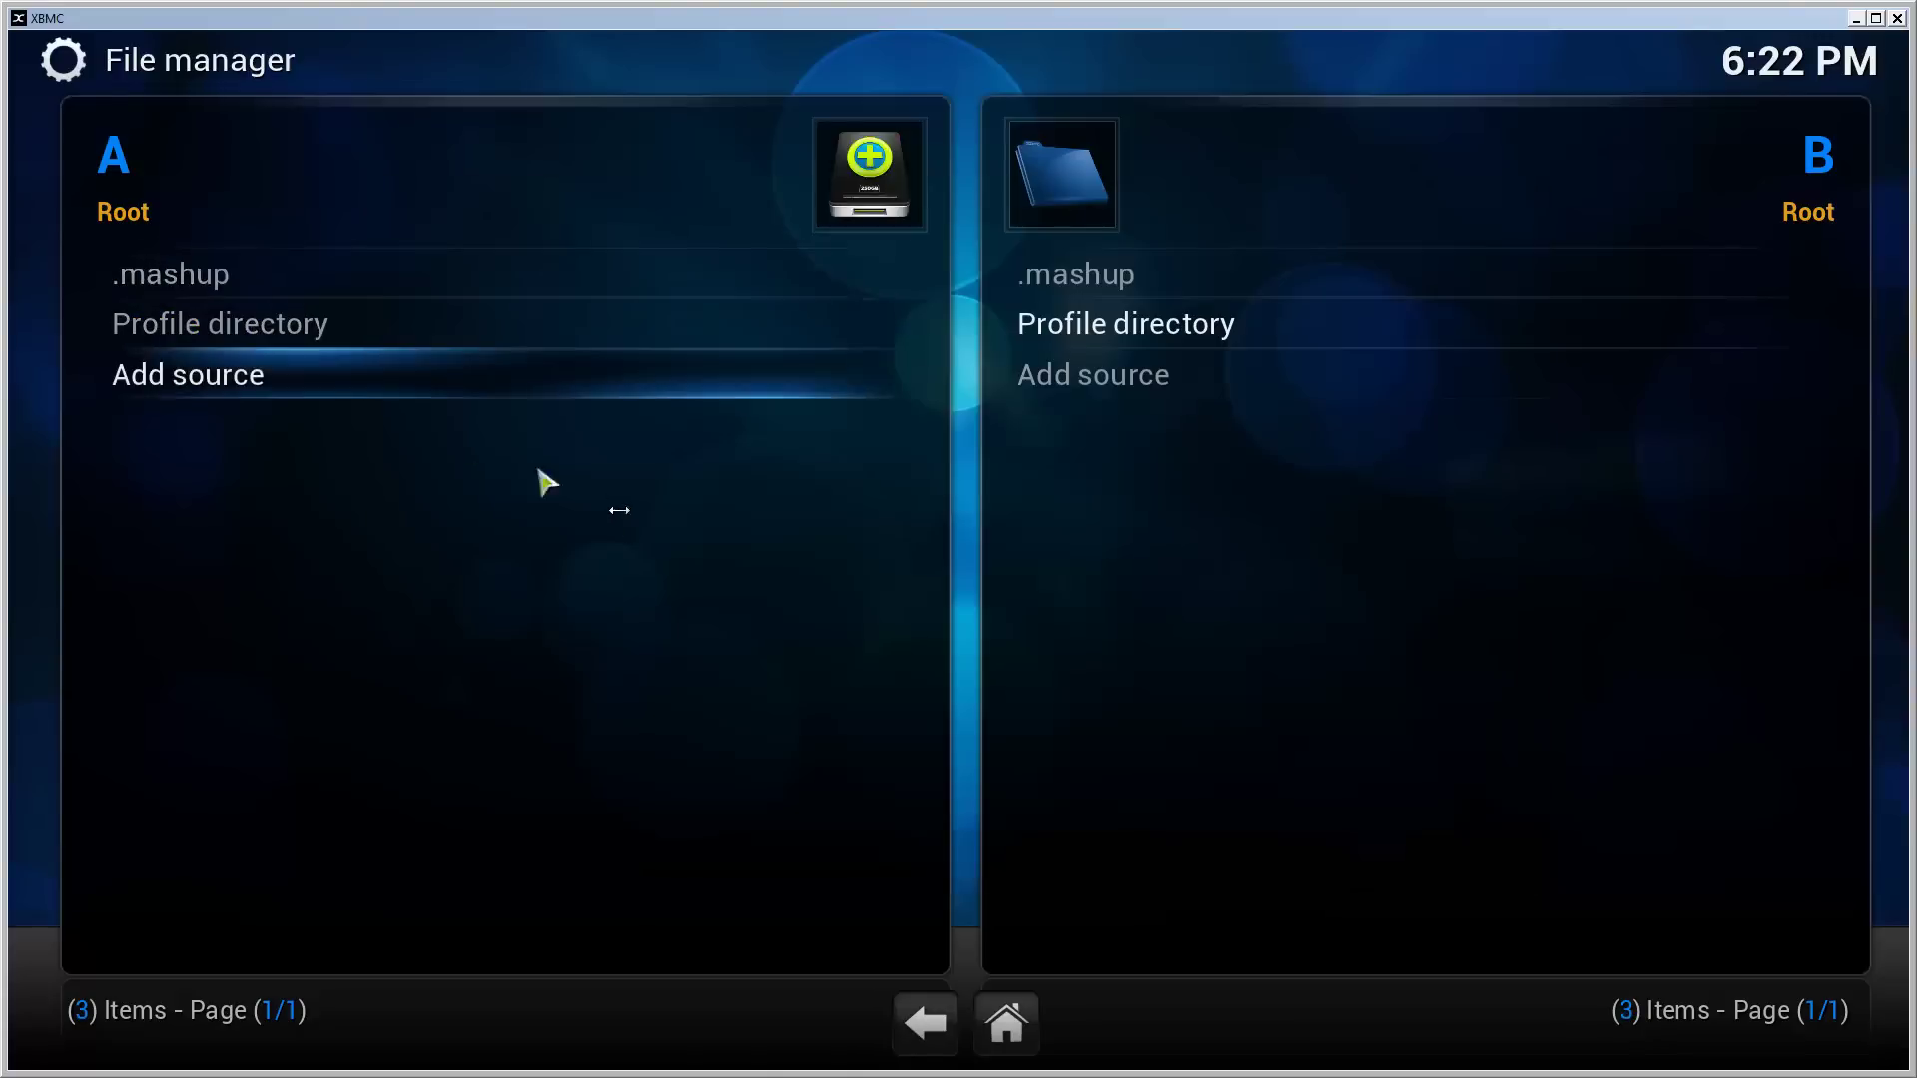
key(Escape)
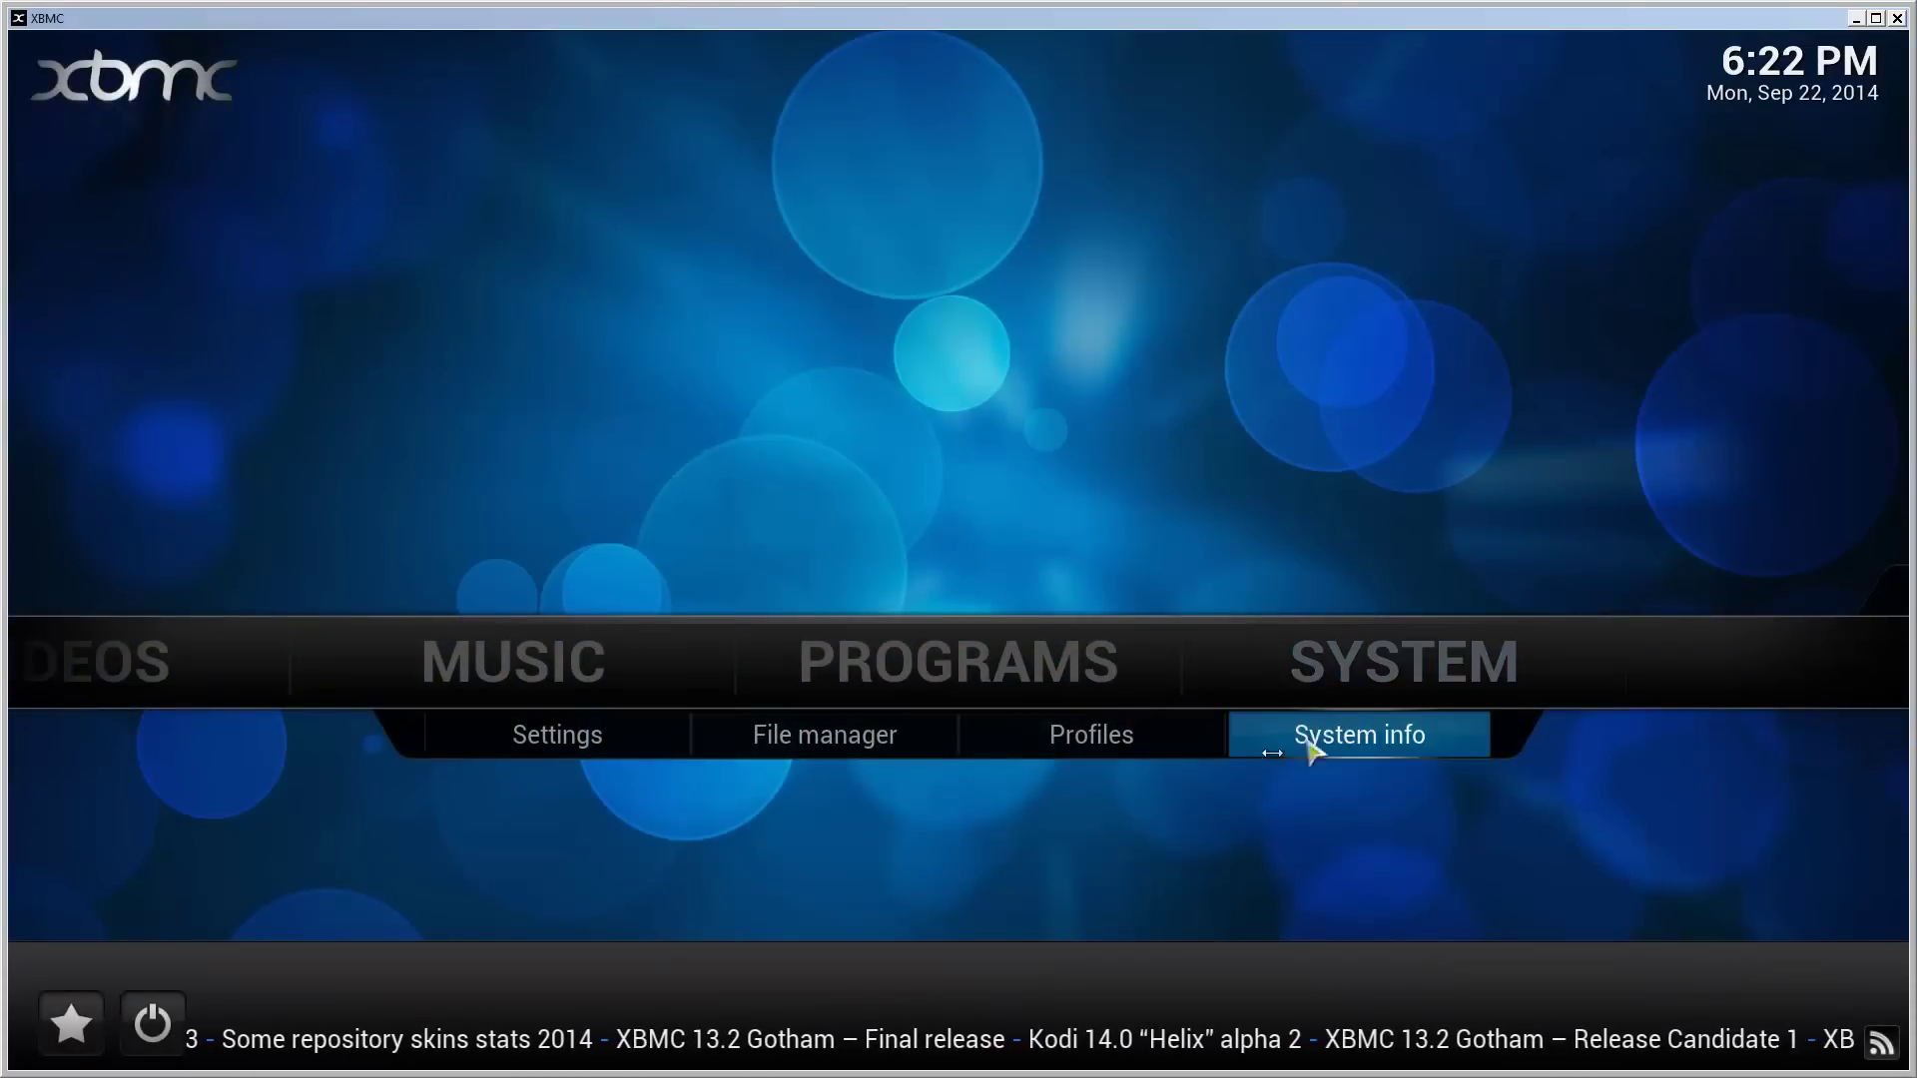
Install the add-on repository MashUp_Repo-1.9.zip from the Repository folder of the .mashup source
mouse_move(1339, 685)
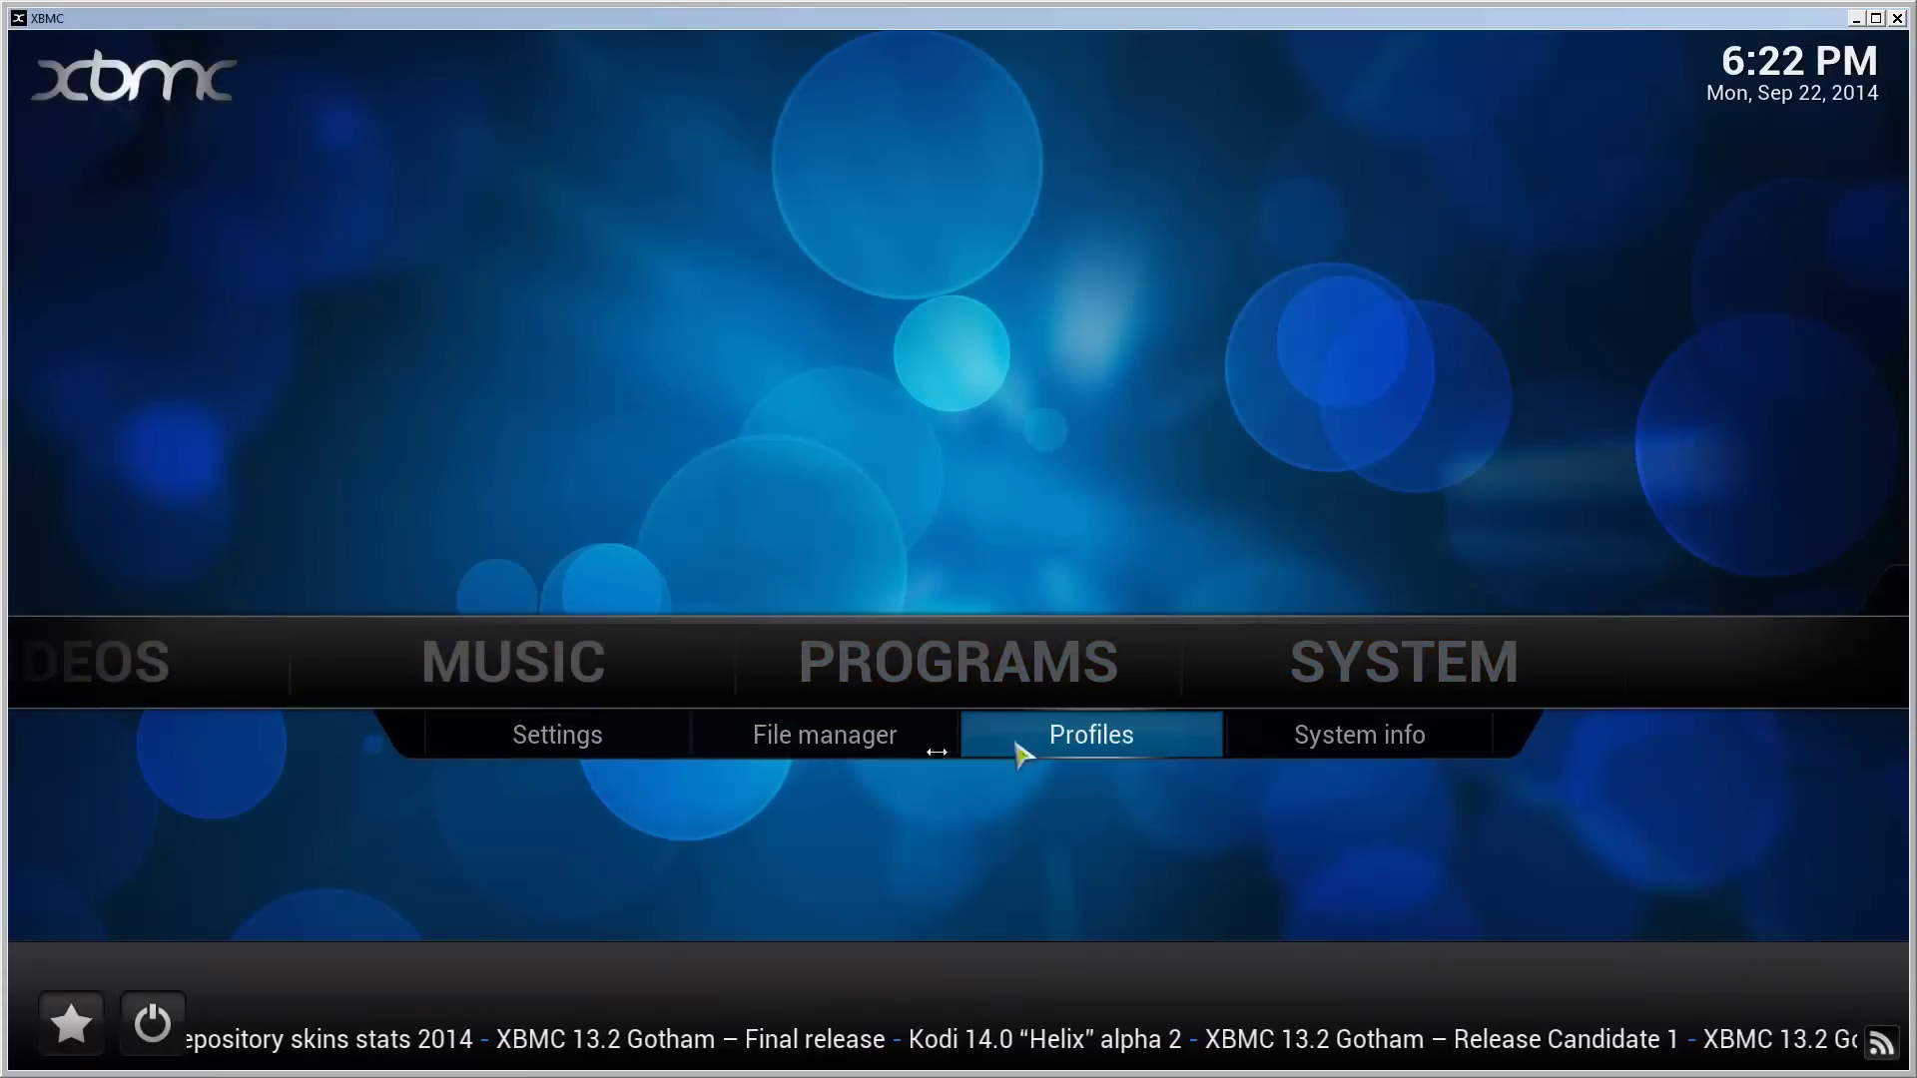
click(556, 732)
click(520, 721)
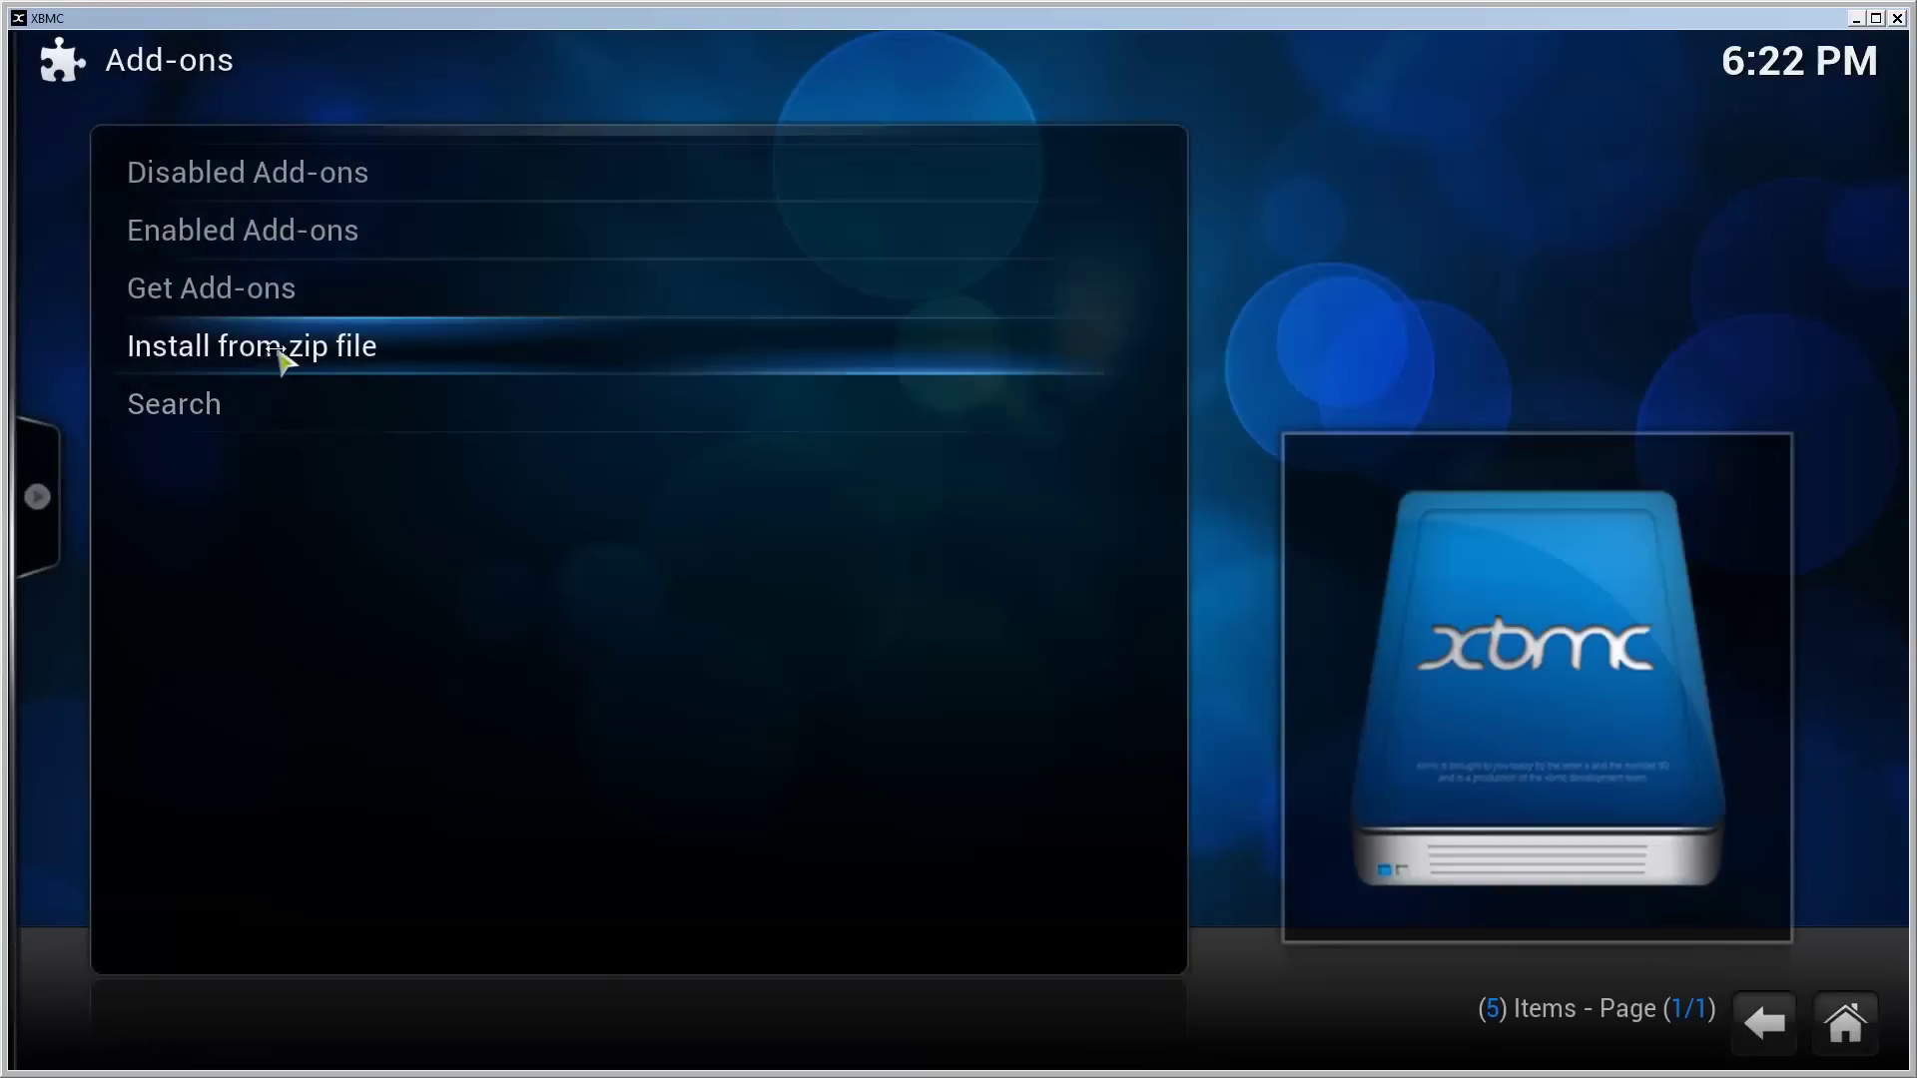
click(282, 354)
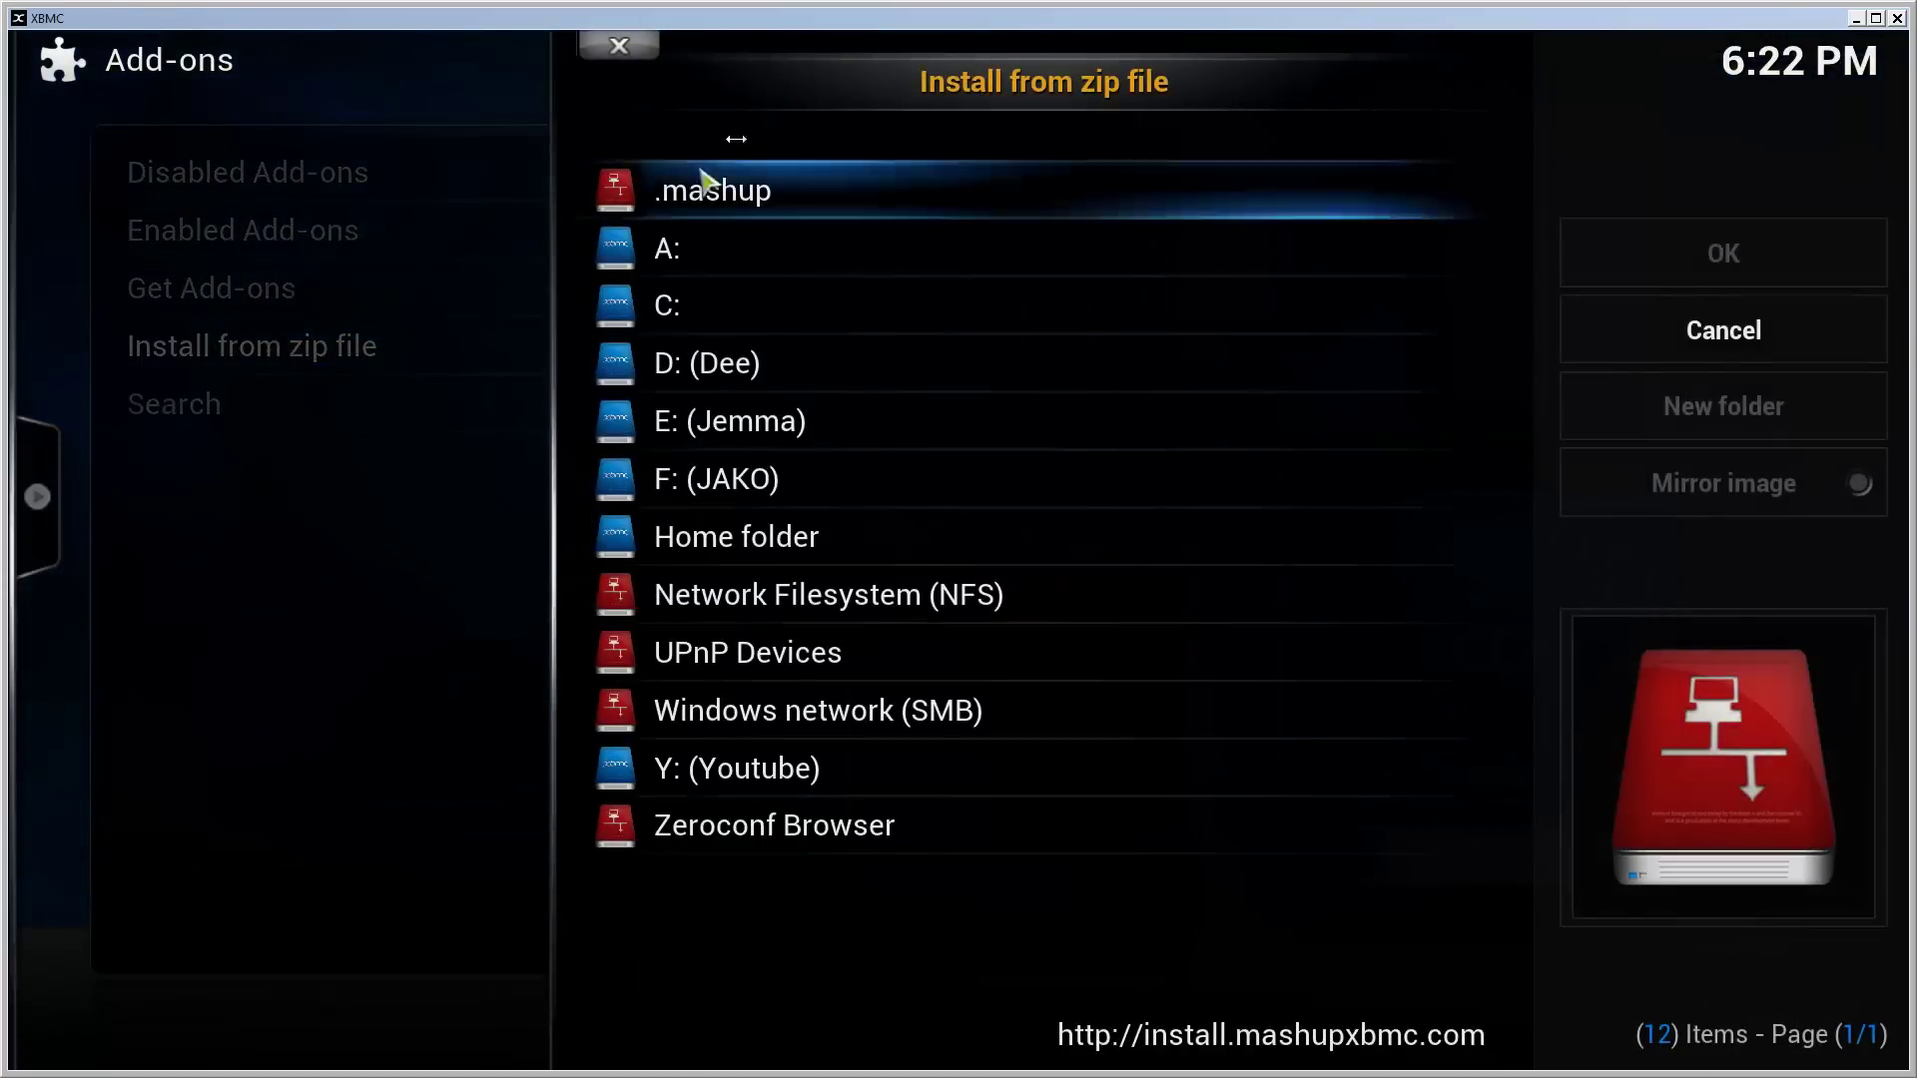
click(795, 198)
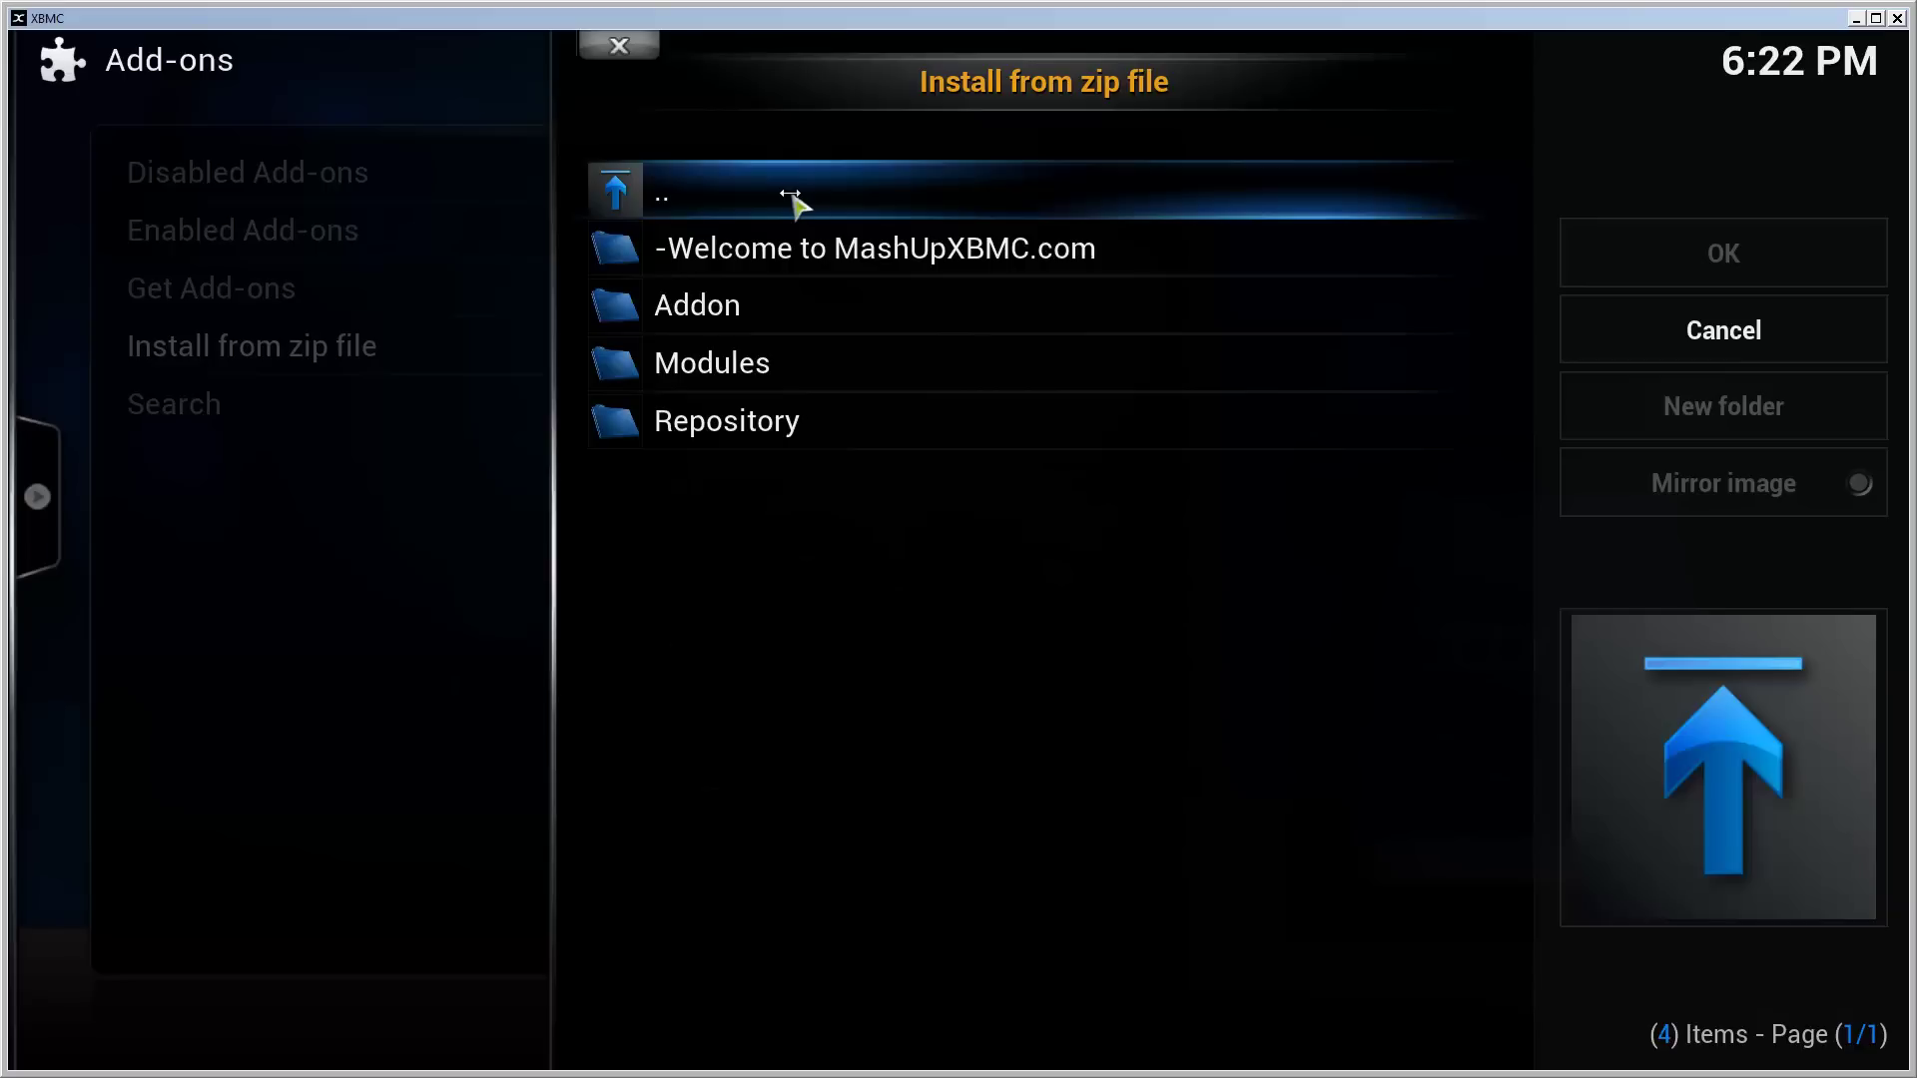
click(796, 427)
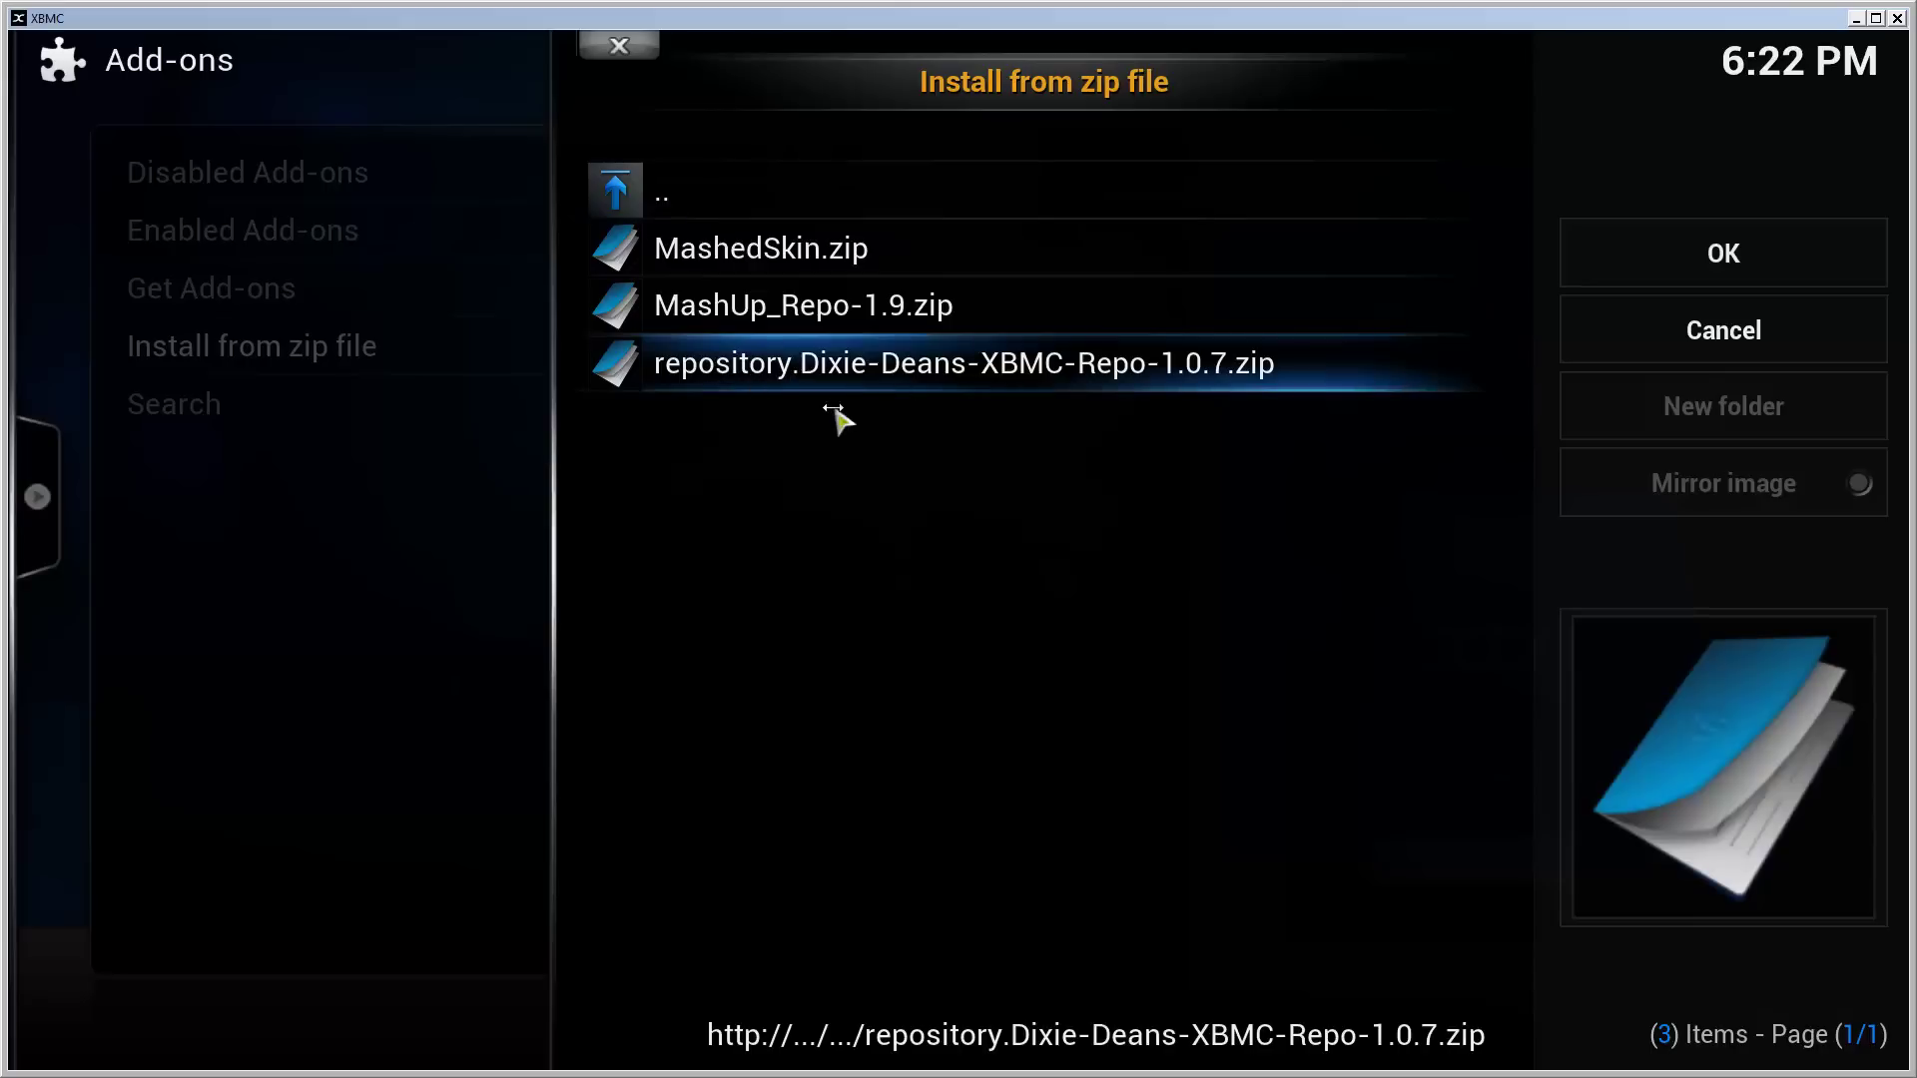
click(806, 314)
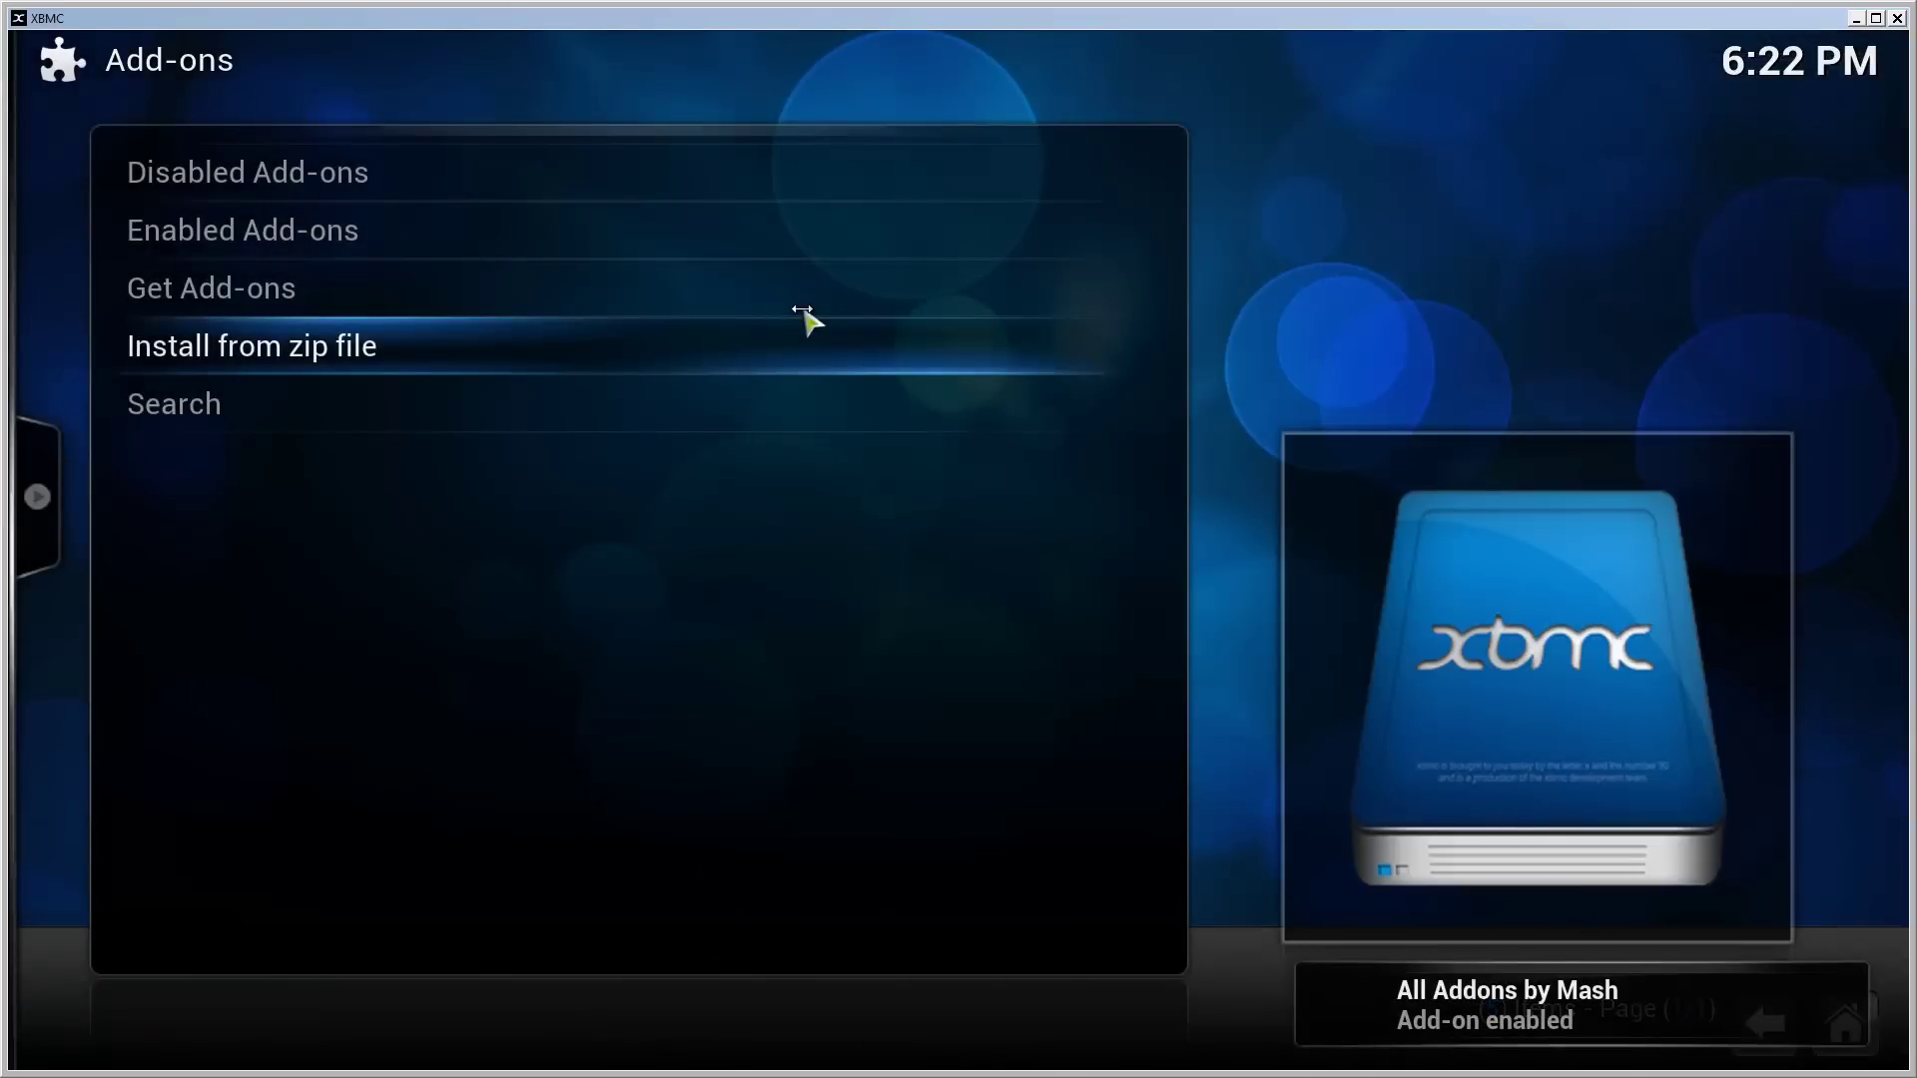
Install the add-on MashUpv1.4.0(8-24-14).zip from the Addon folder of the .mashup source
click(745, 341)
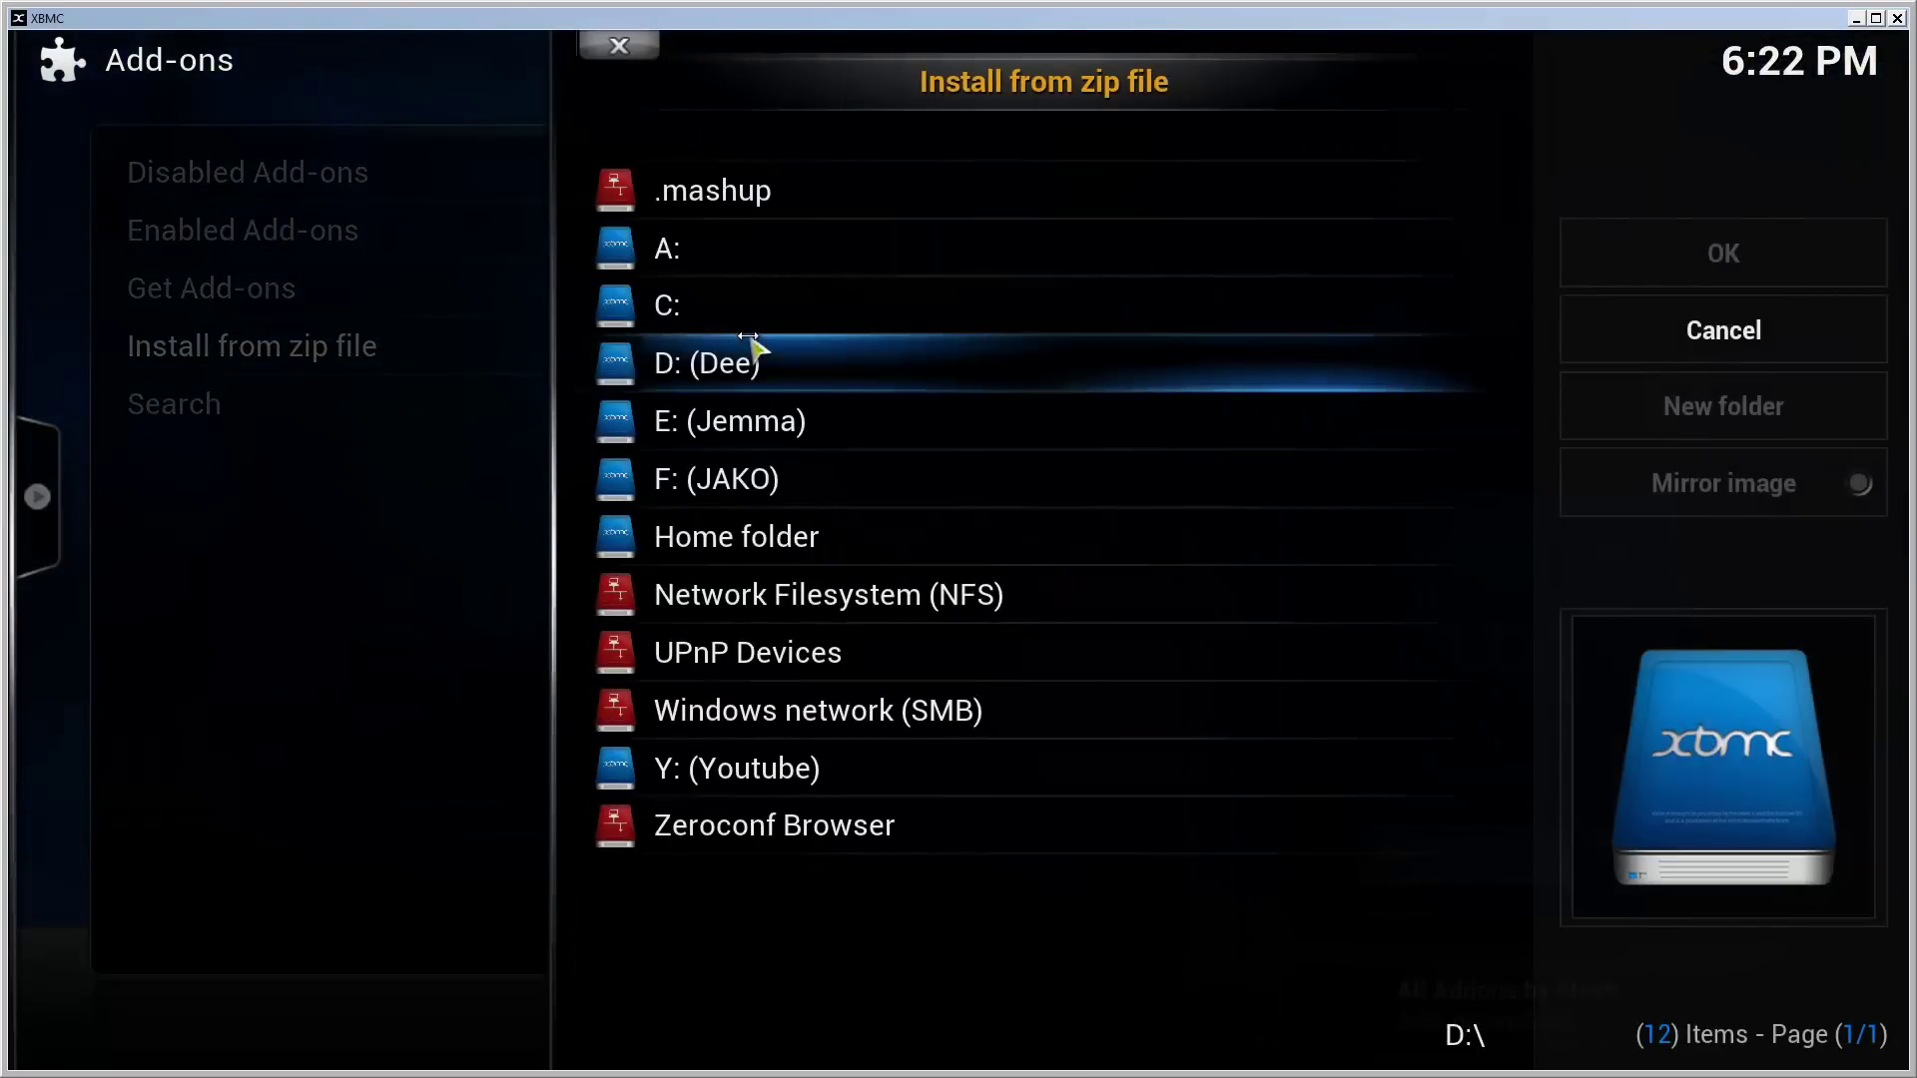
click(786, 207)
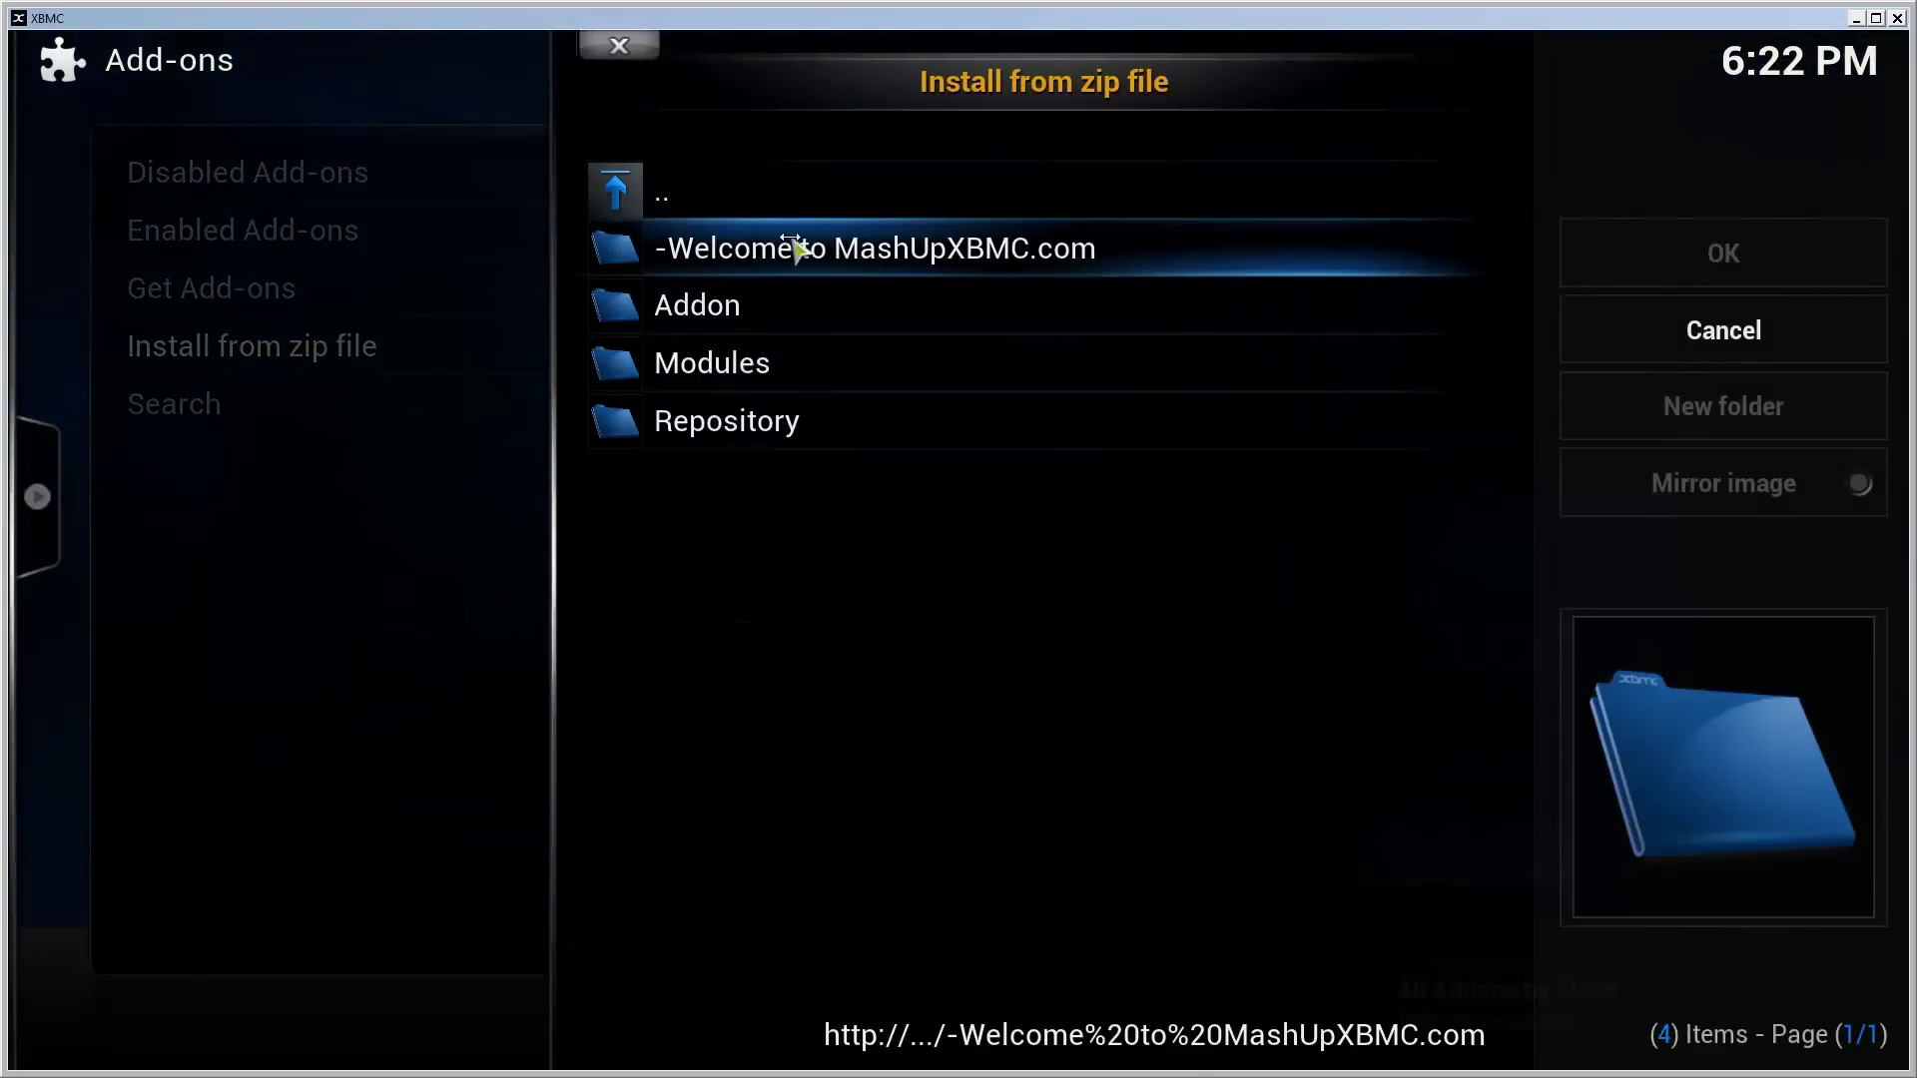
click(744, 322)
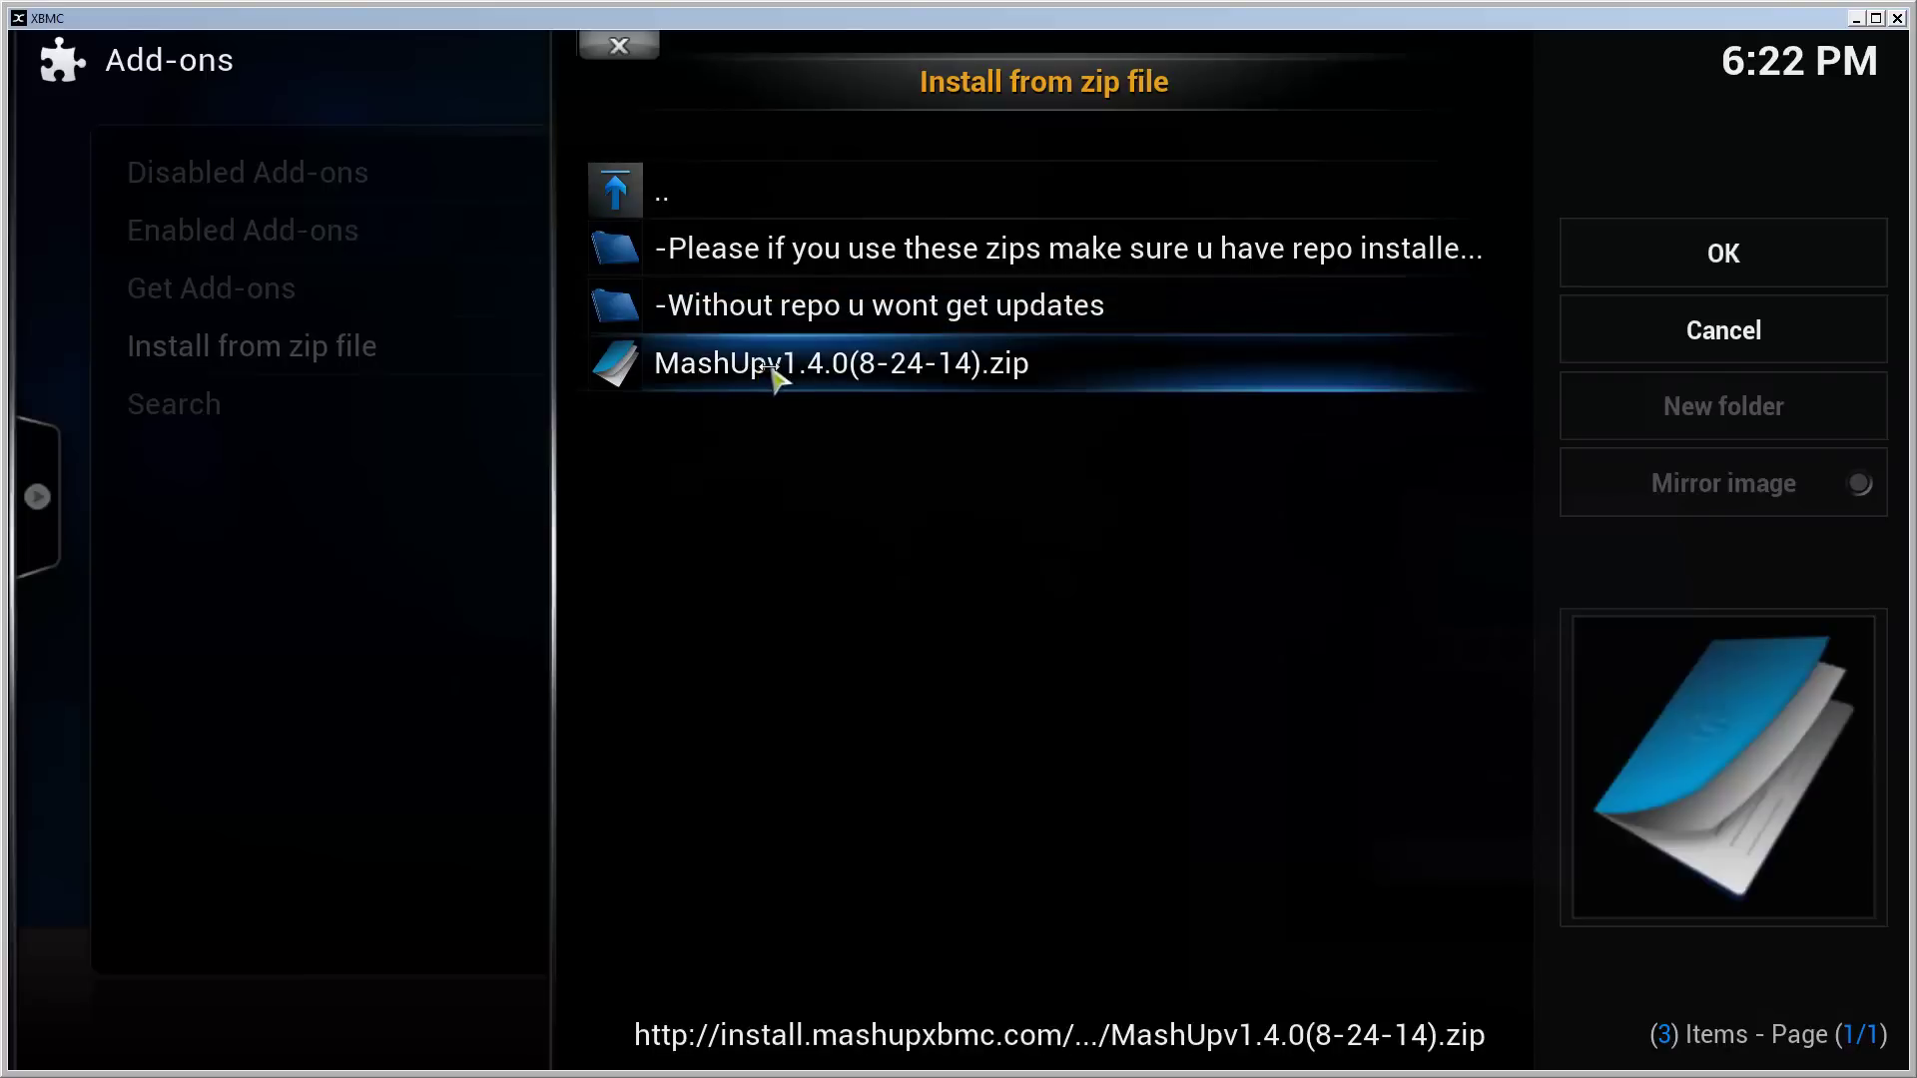
click(841, 372)
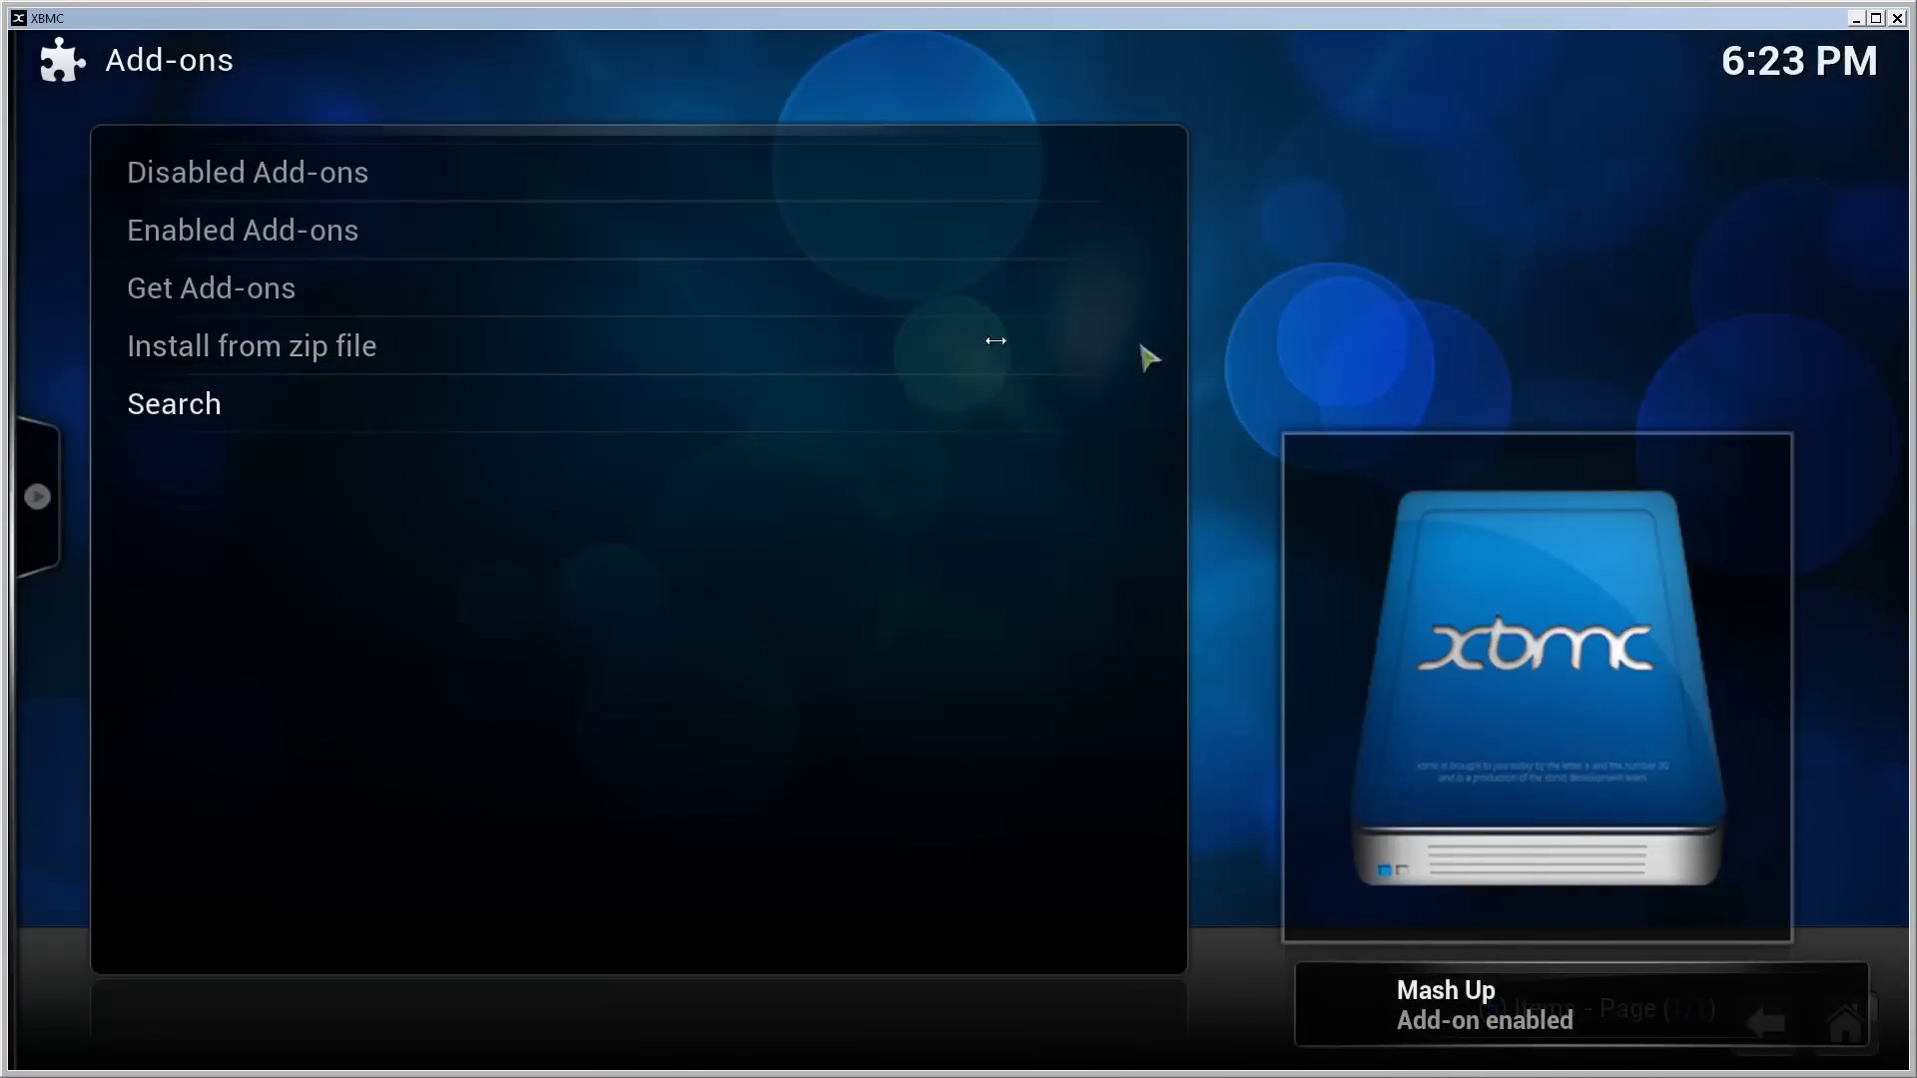
Check the Mash Up entry among the enabled video add-ons, and return to the home screen
click(399, 231)
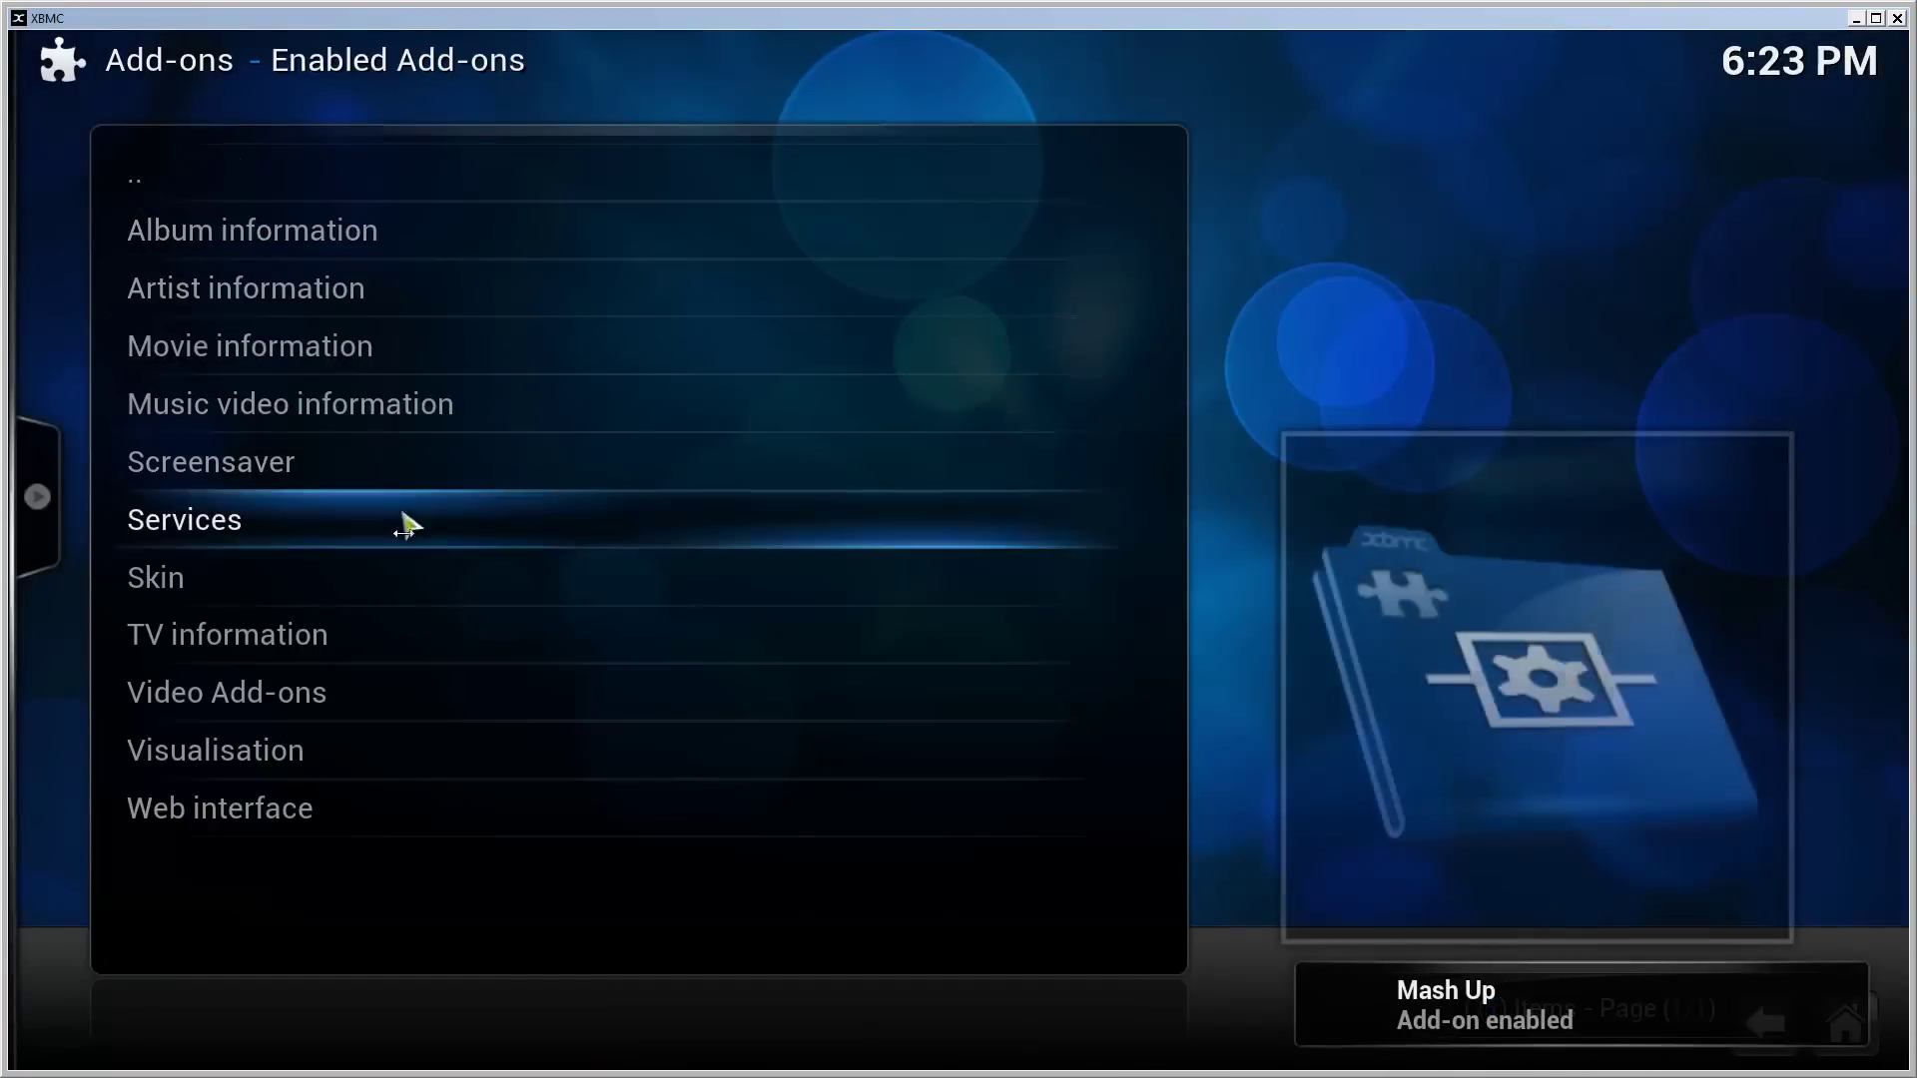
click(399, 689)
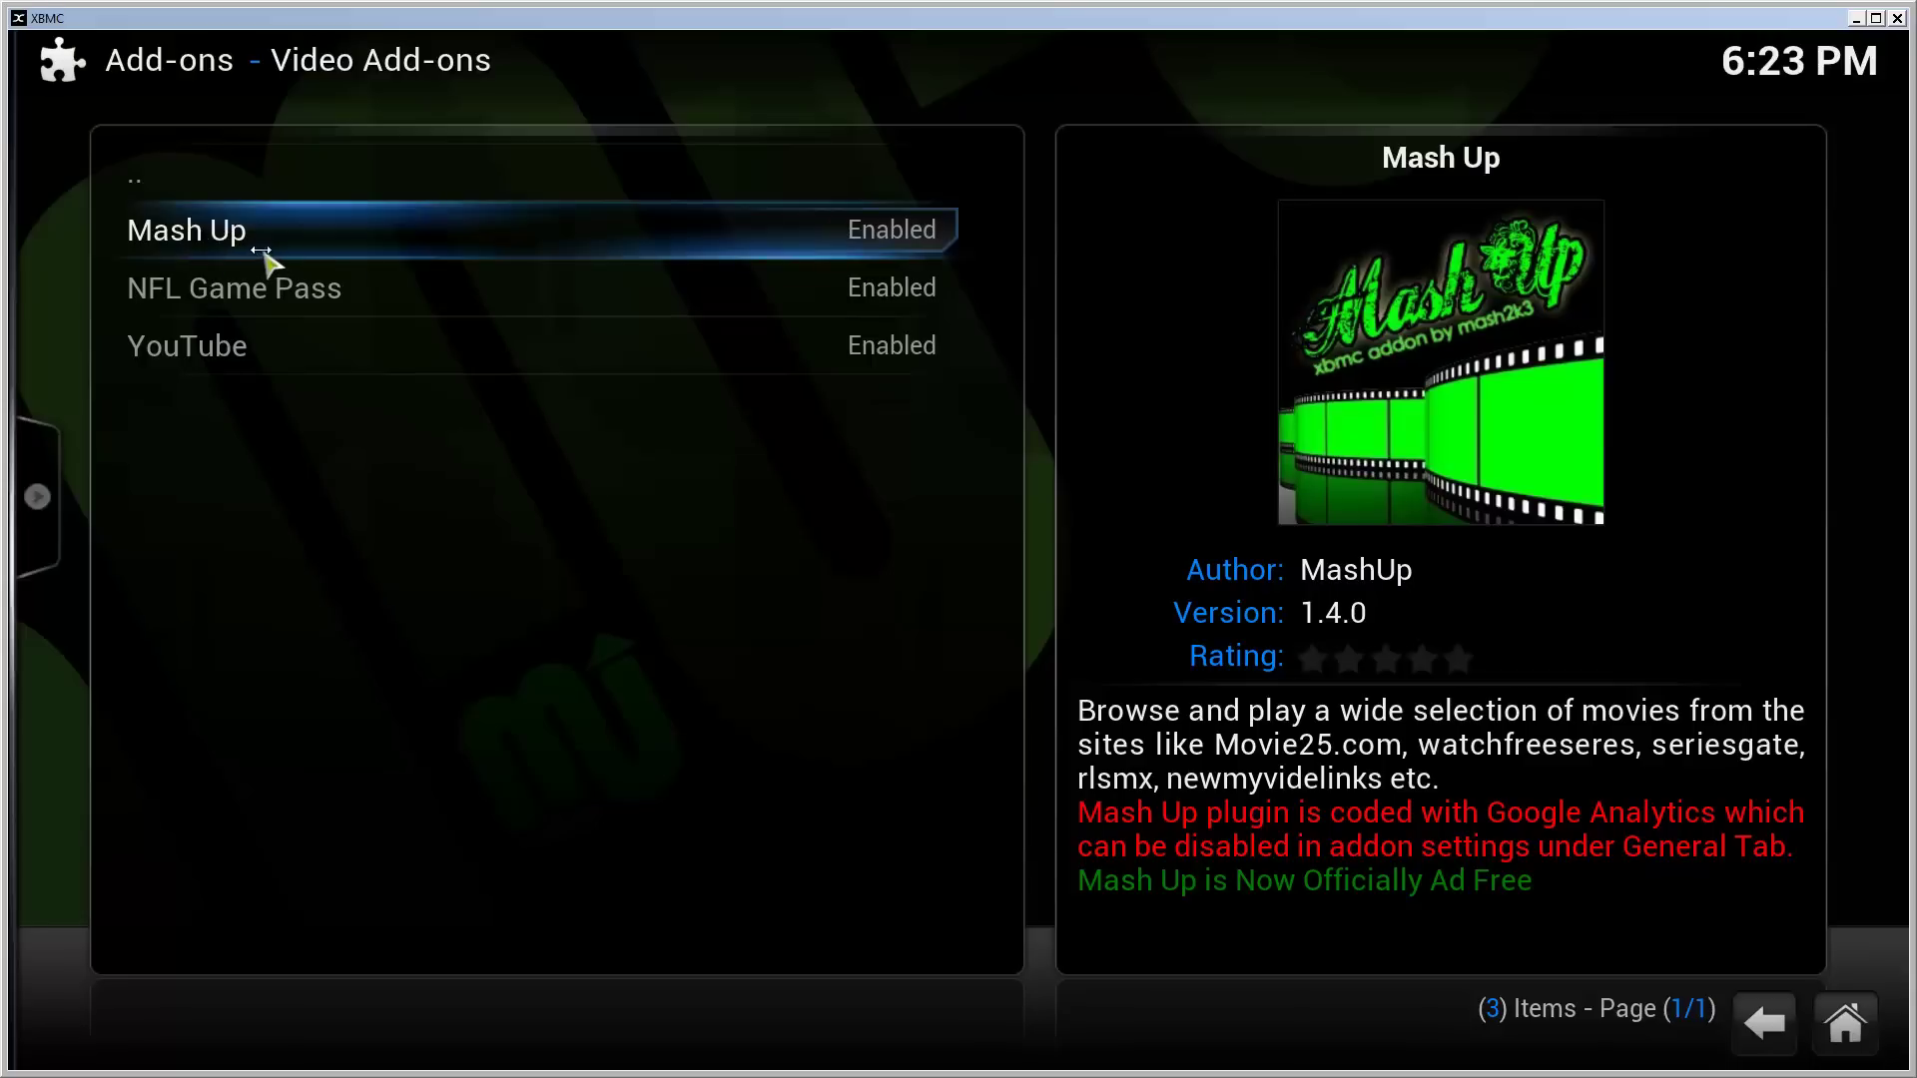
right_click(258, 230)
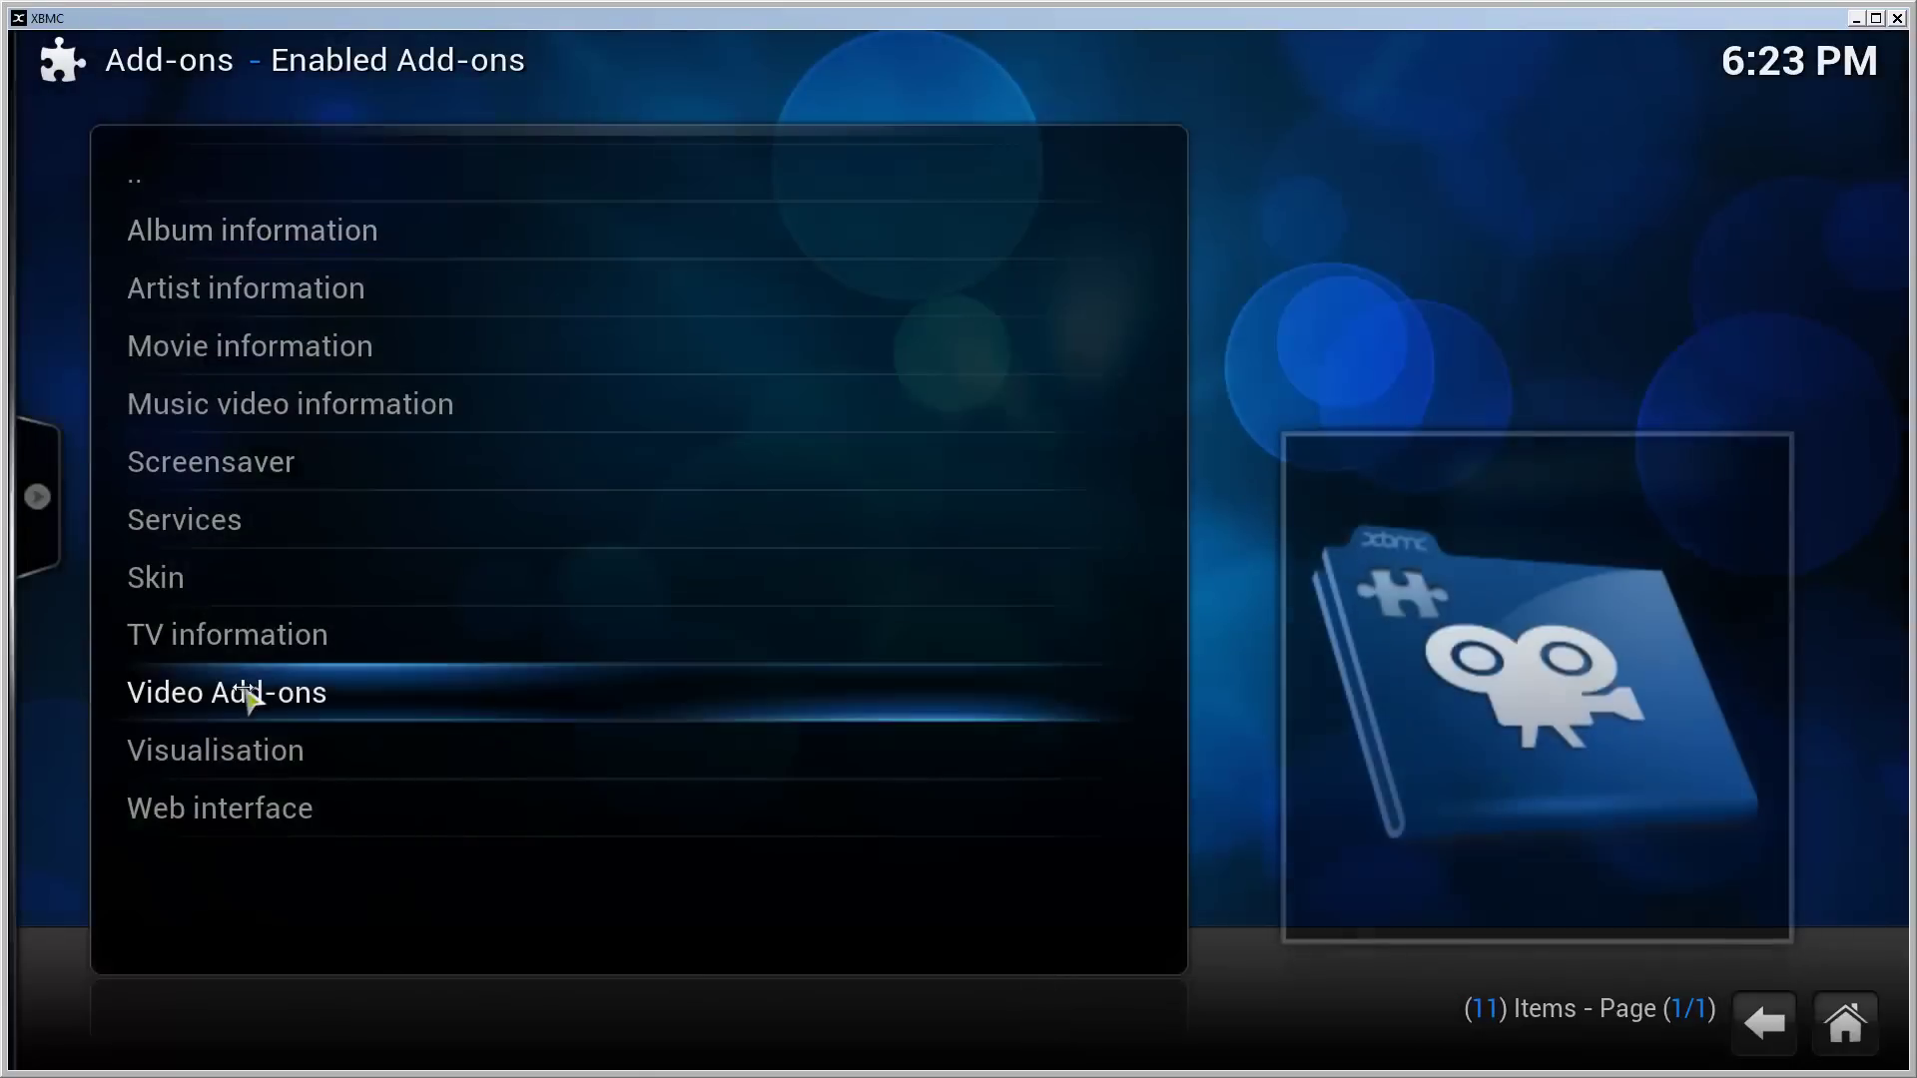
click(239, 696)
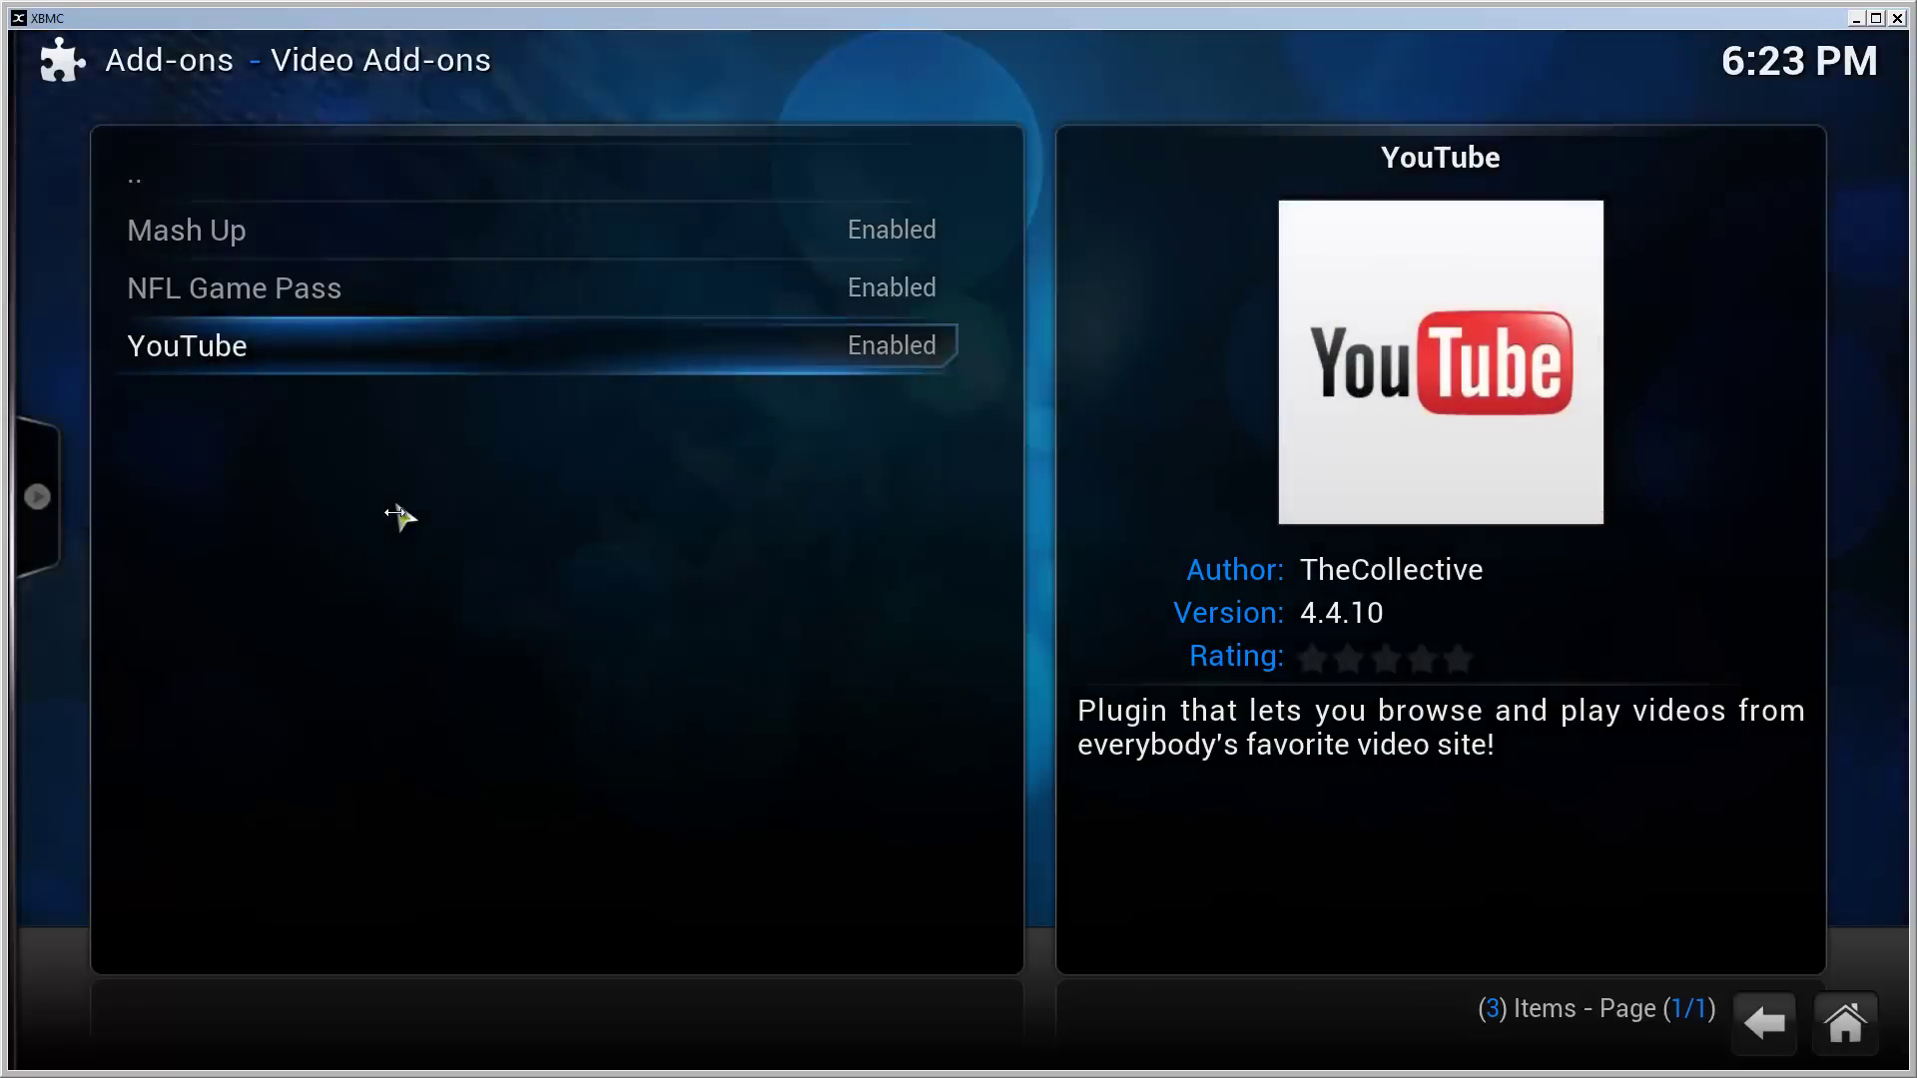
click(333, 250)
key(BackSpace)
key(BackSpace)
key(BackSpace)
key(BackSpace)
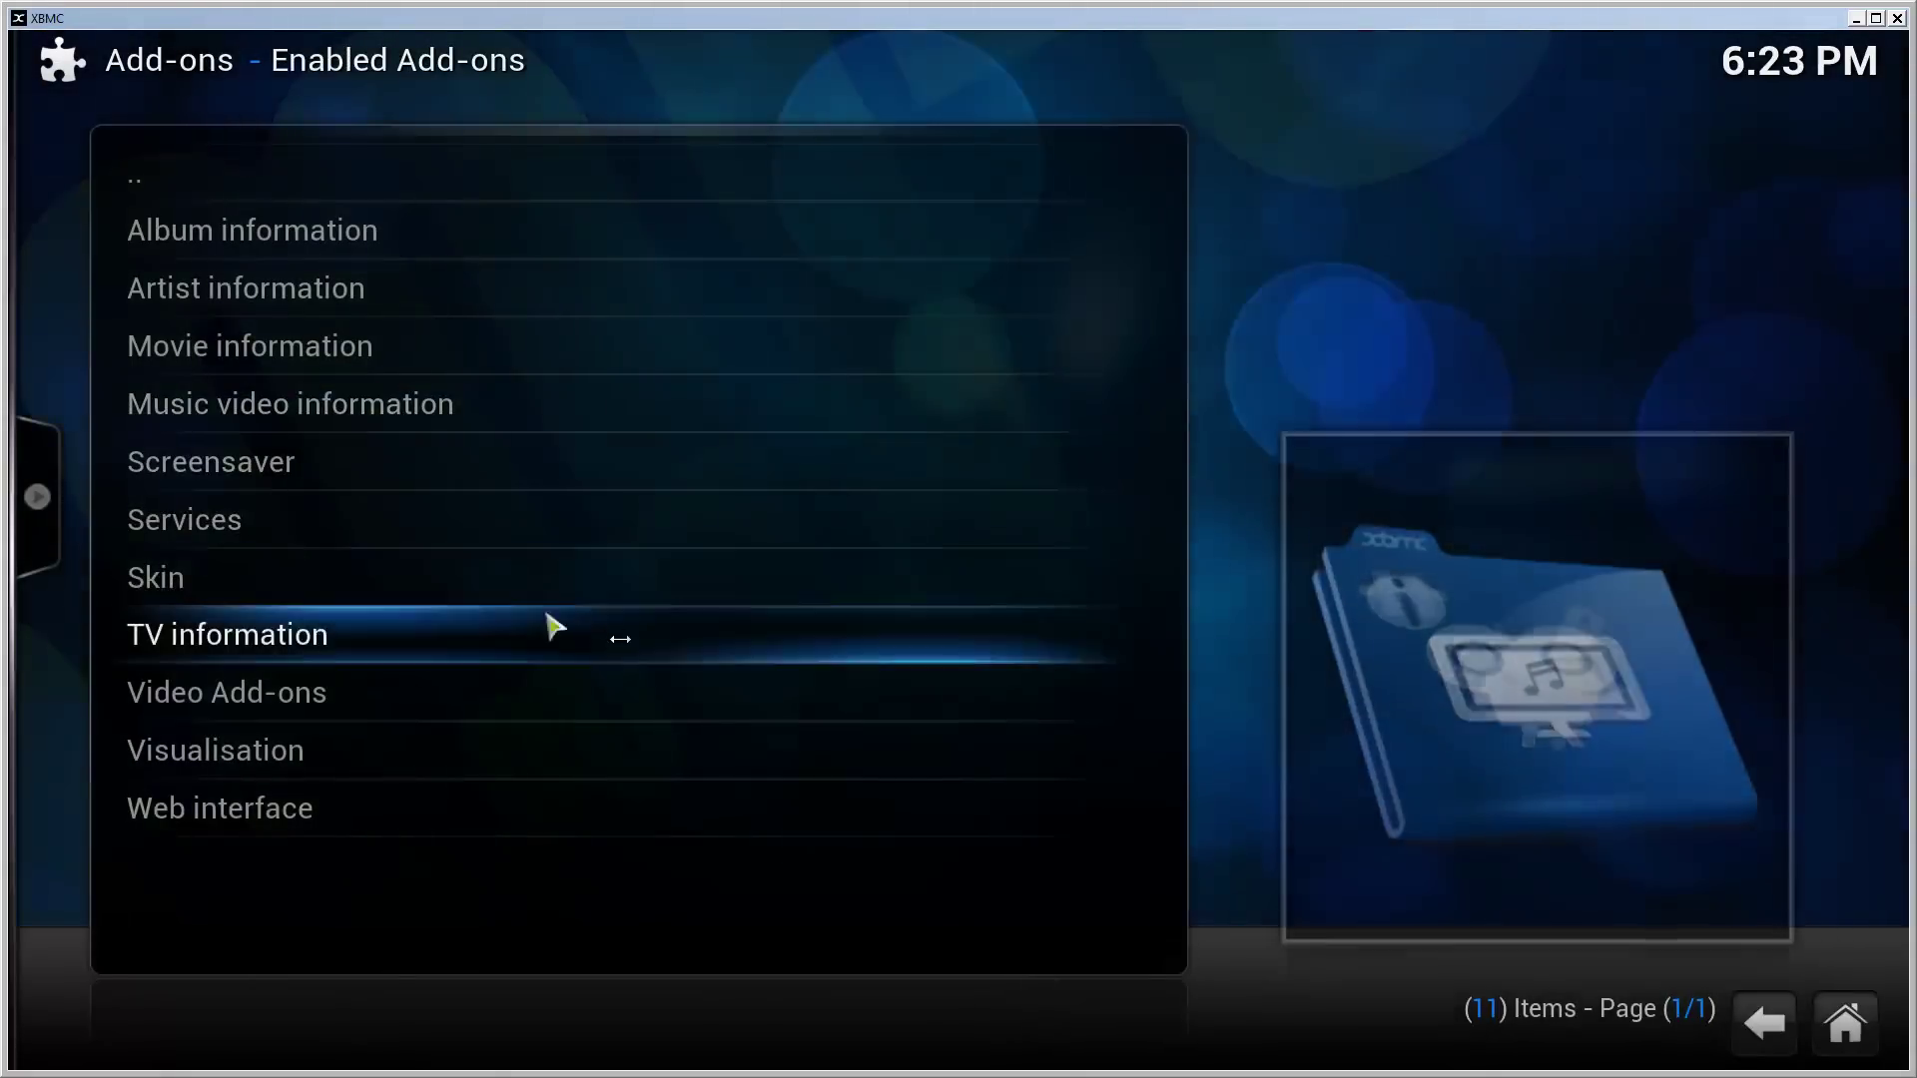
key(BackSpace)
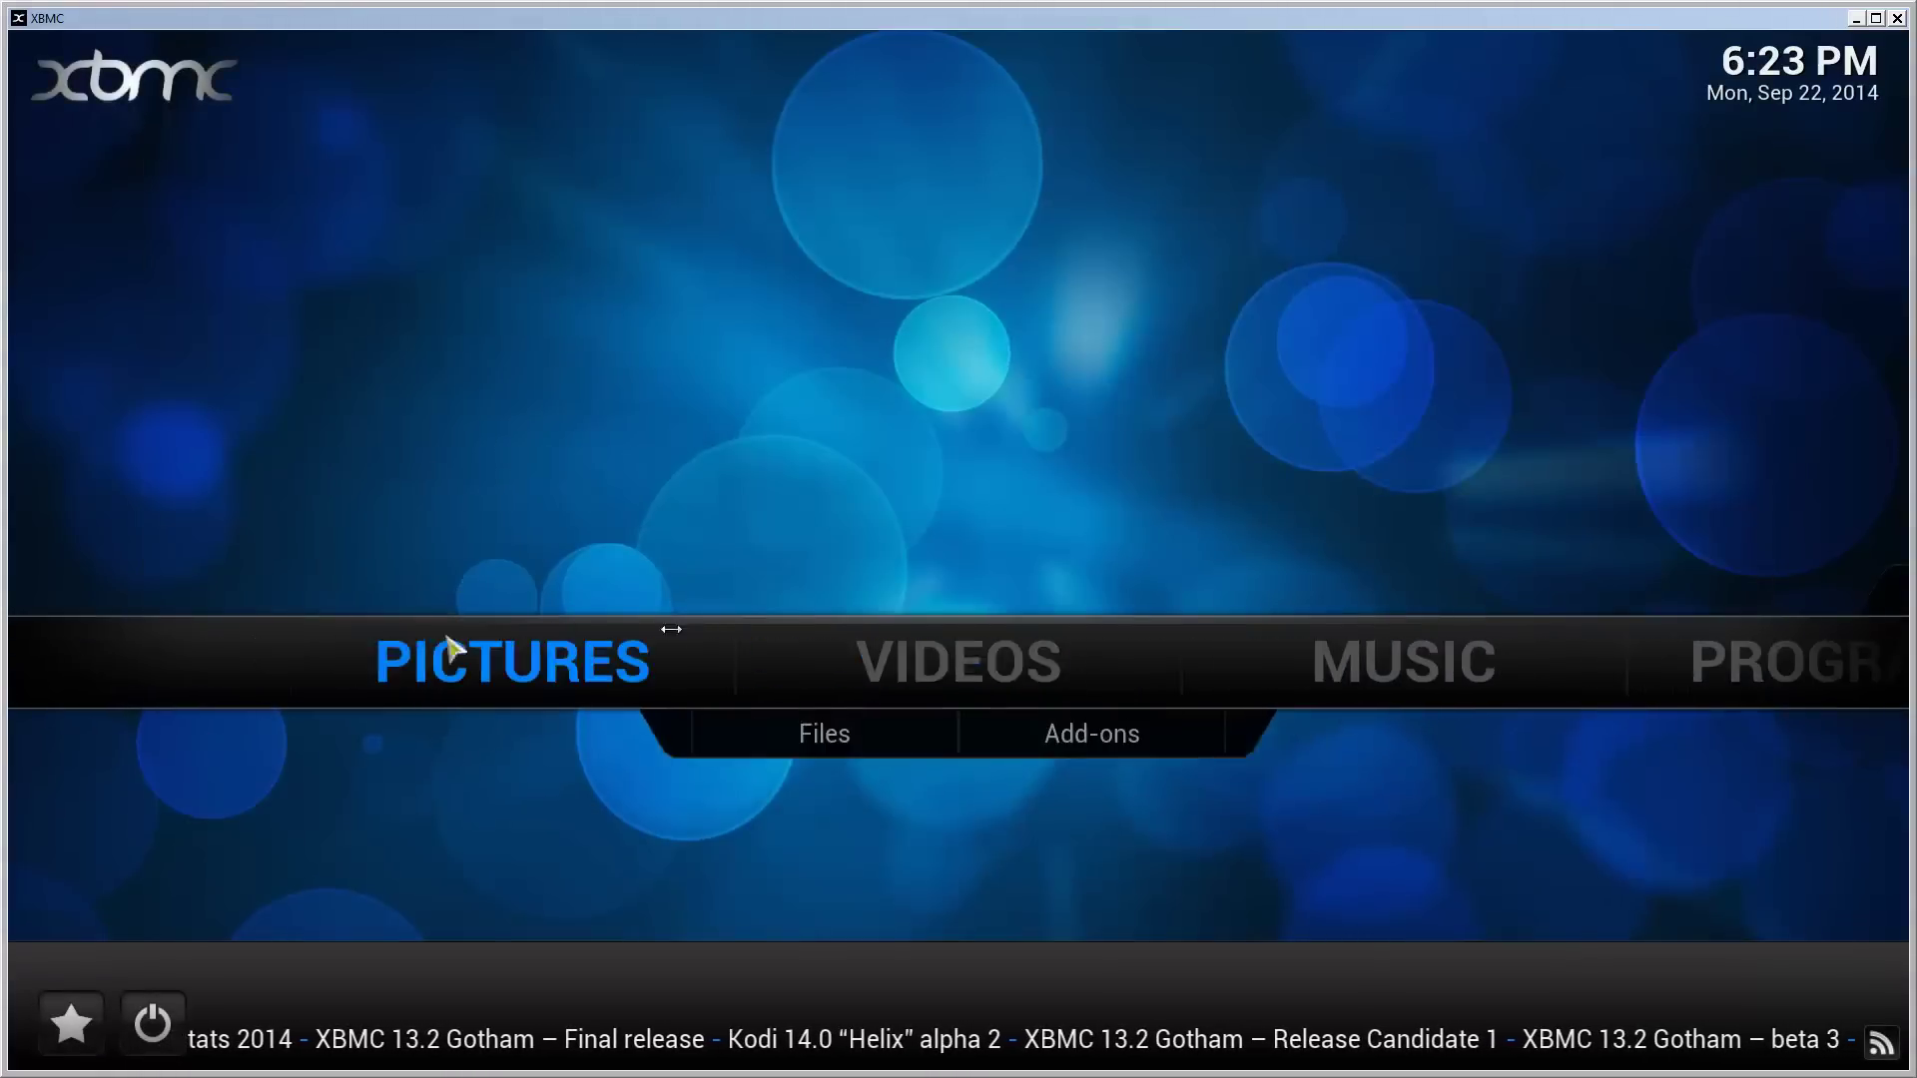
Launch the Mash Up video add-on and open its HD Releases category
click(1082, 751)
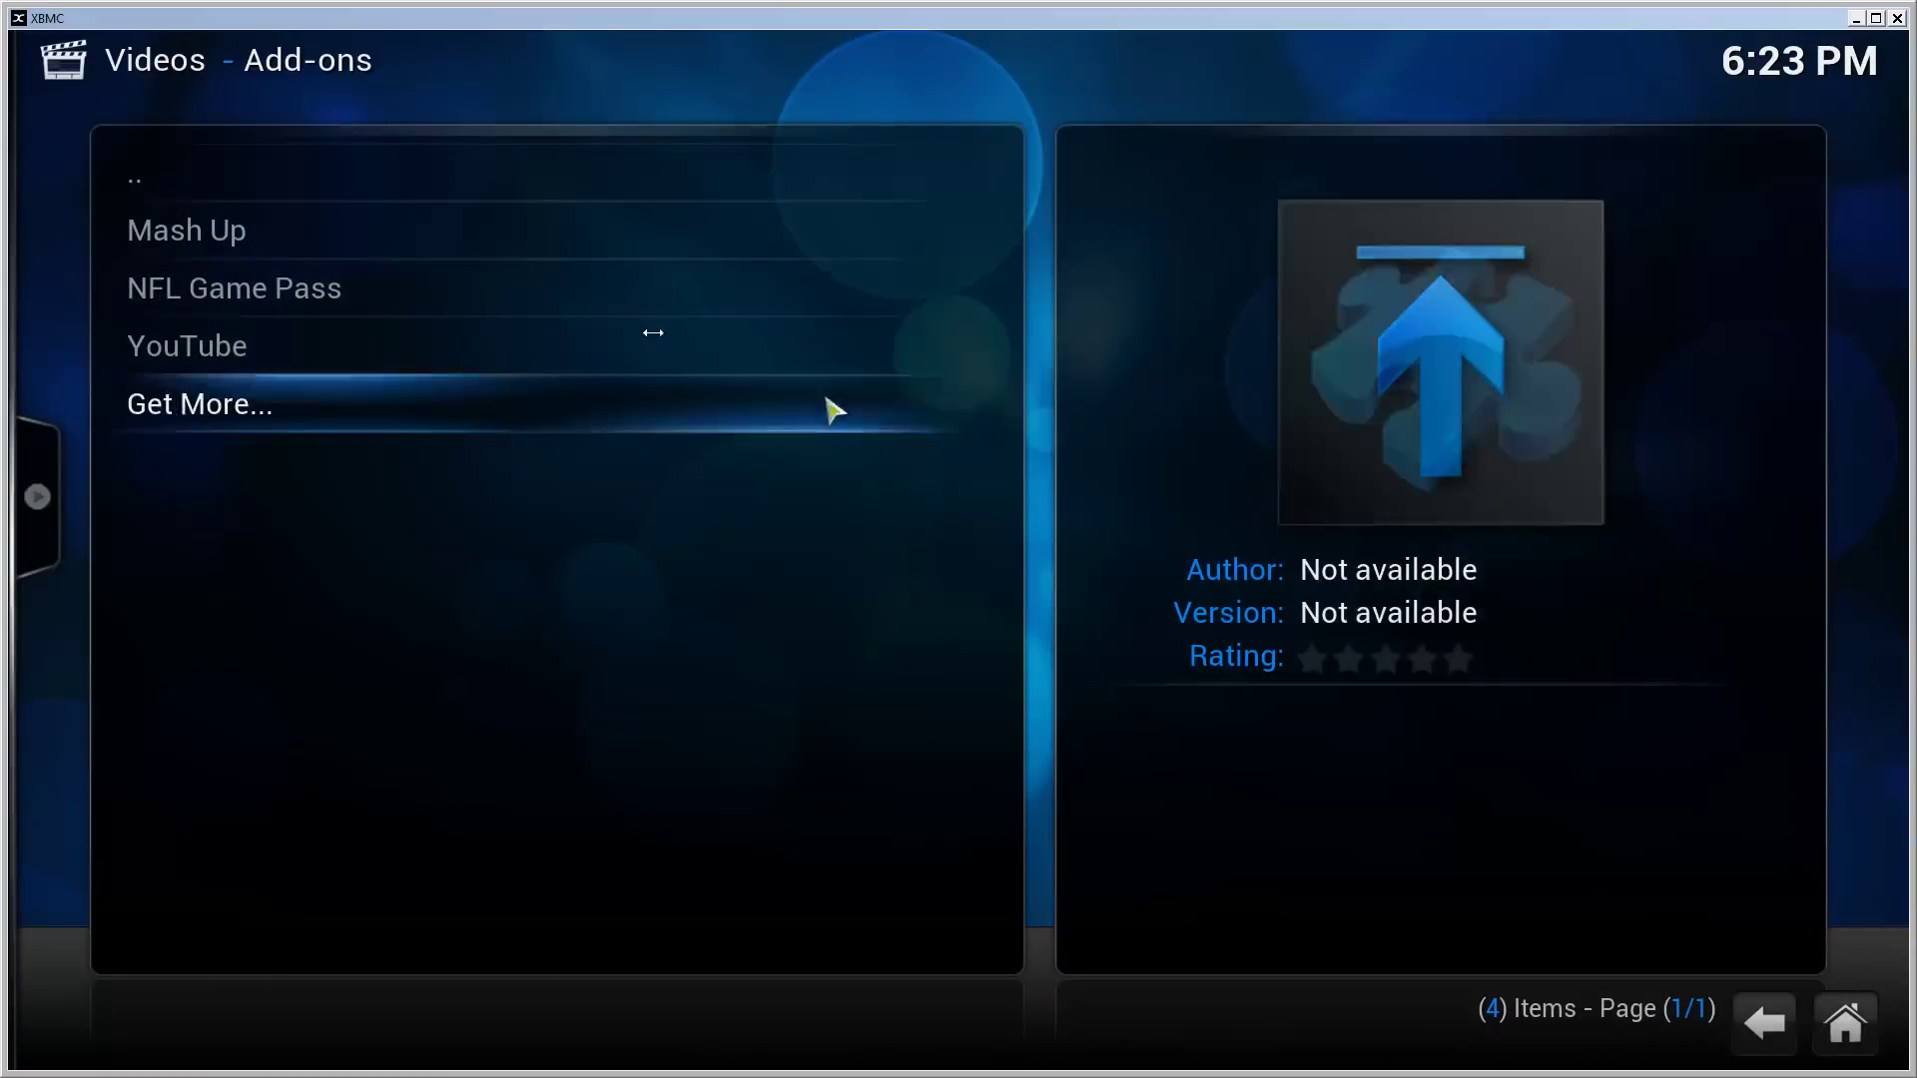
click(372, 240)
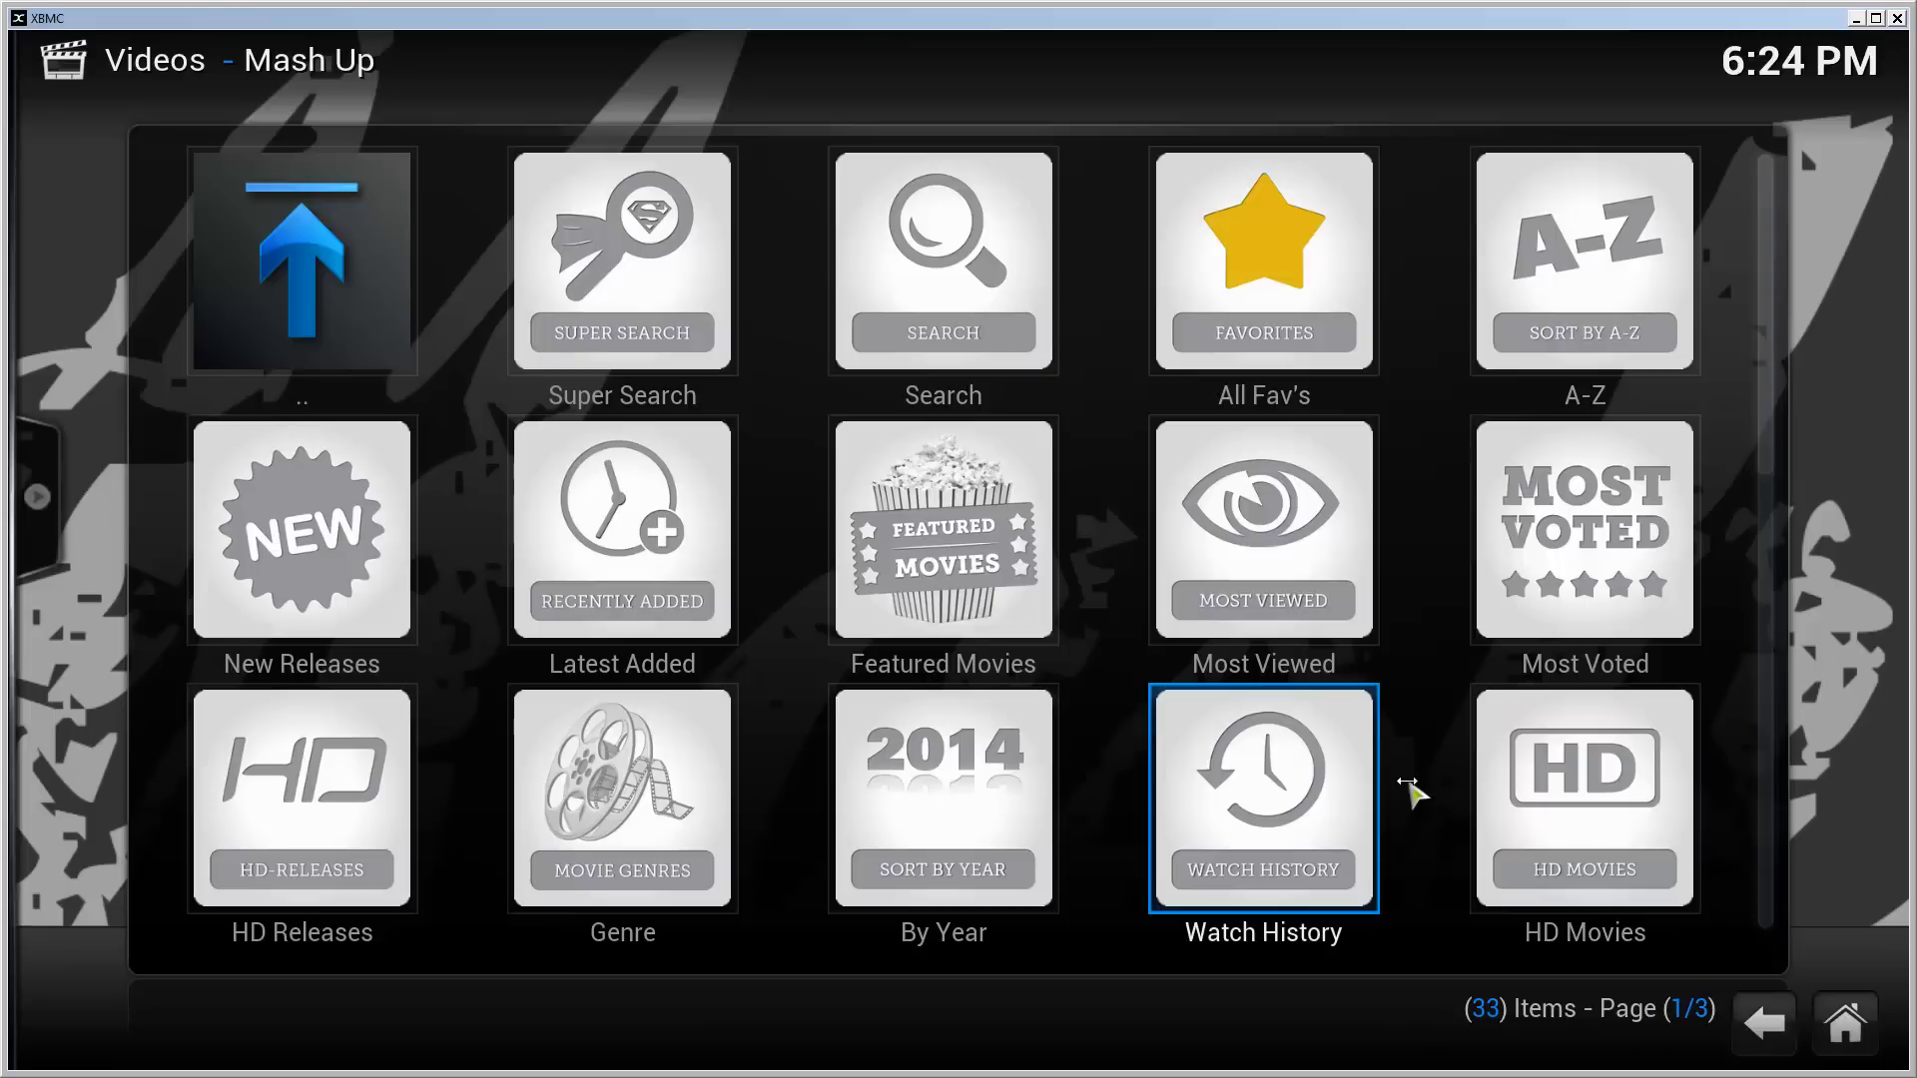
click(405, 879)
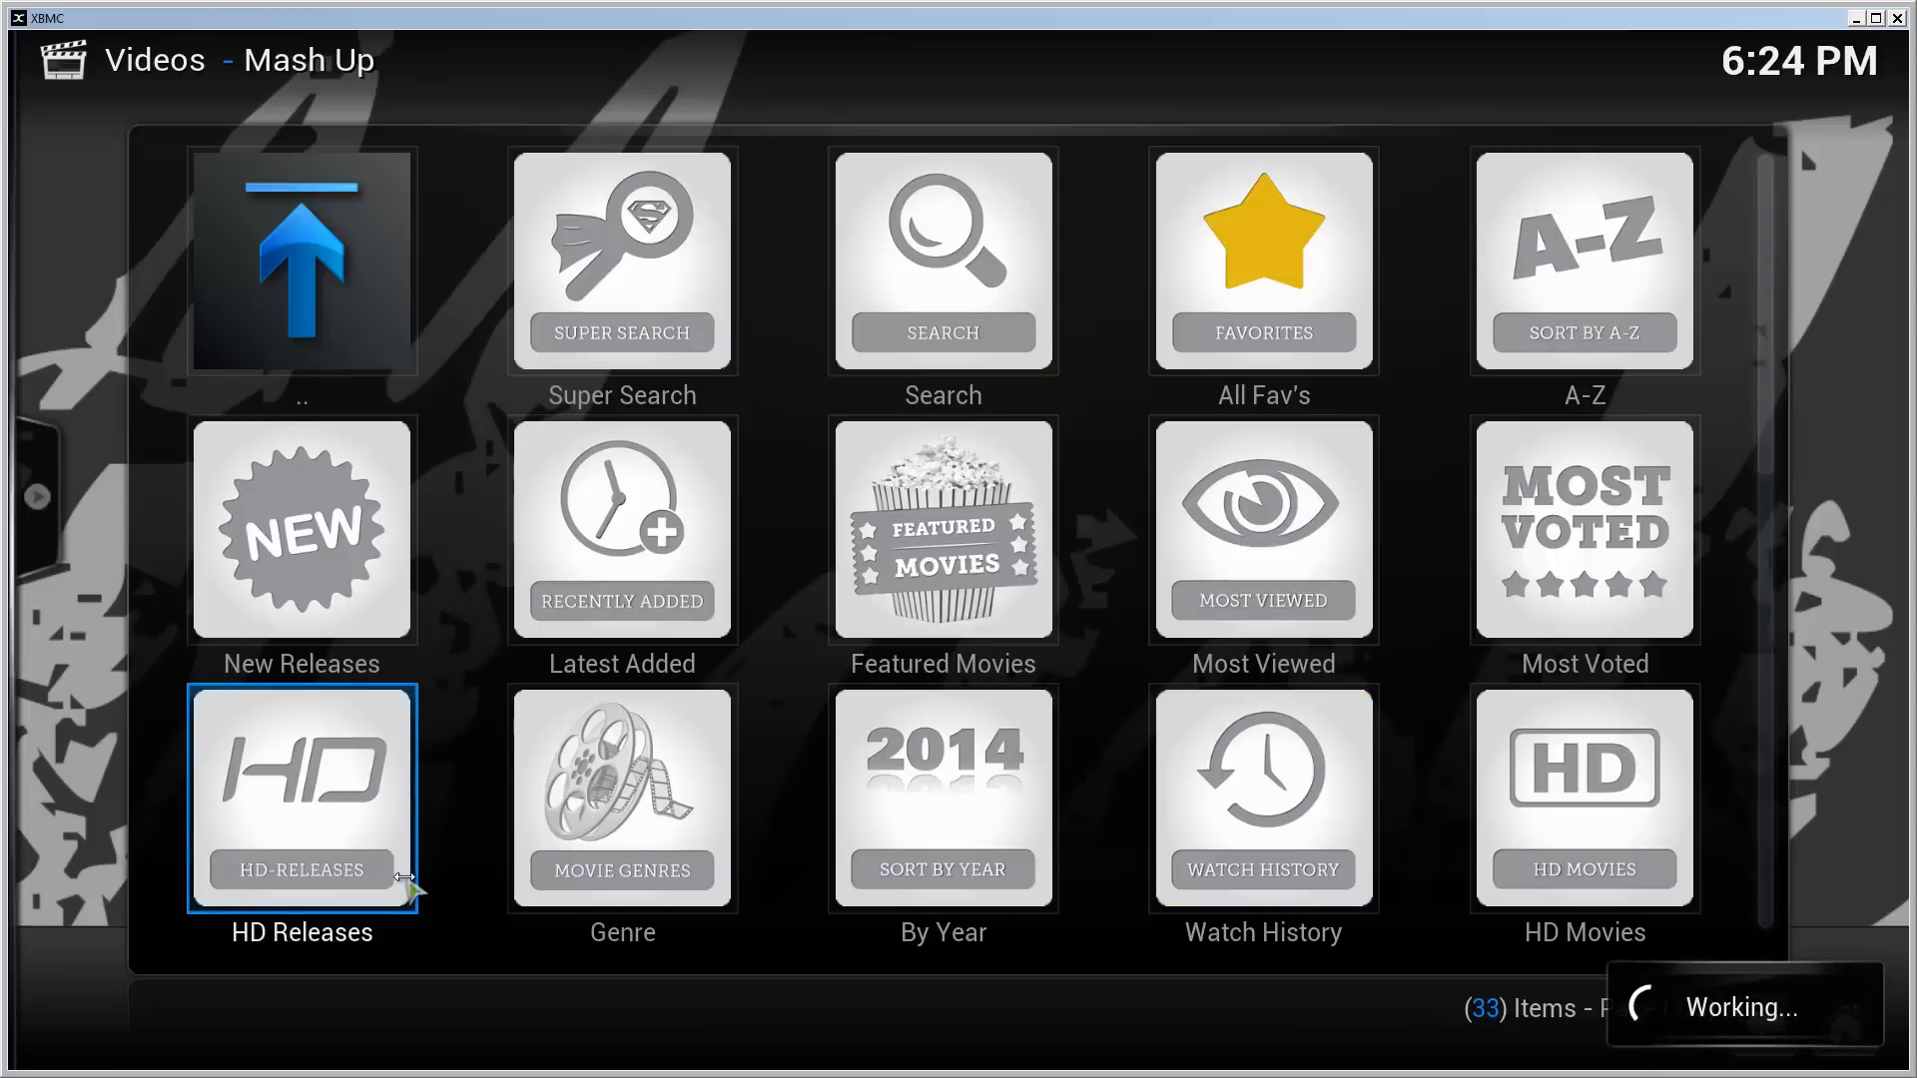